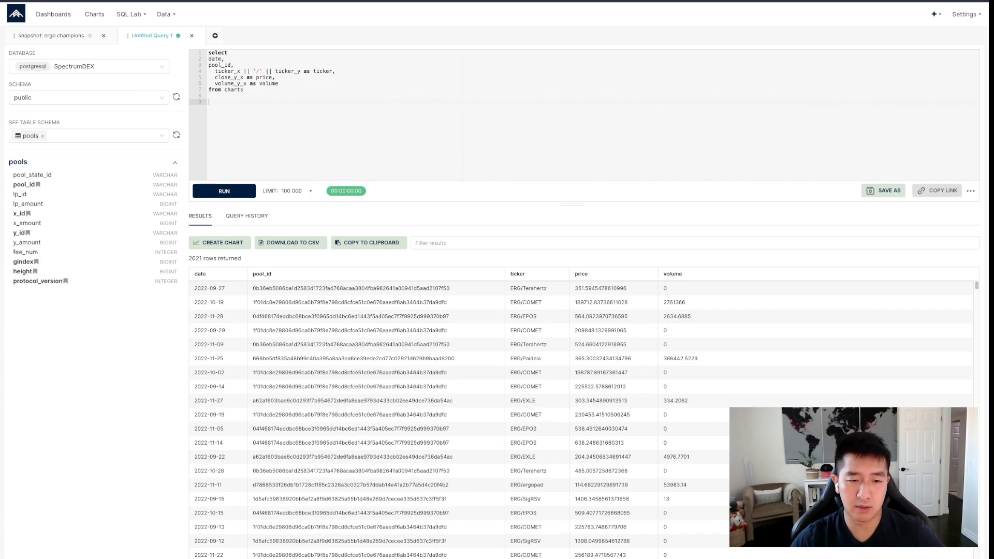
- Highlight the 100 000 row limit and the first row's date and price values in the results grid
drag(261, 191, 306, 191)
click(209, 102)
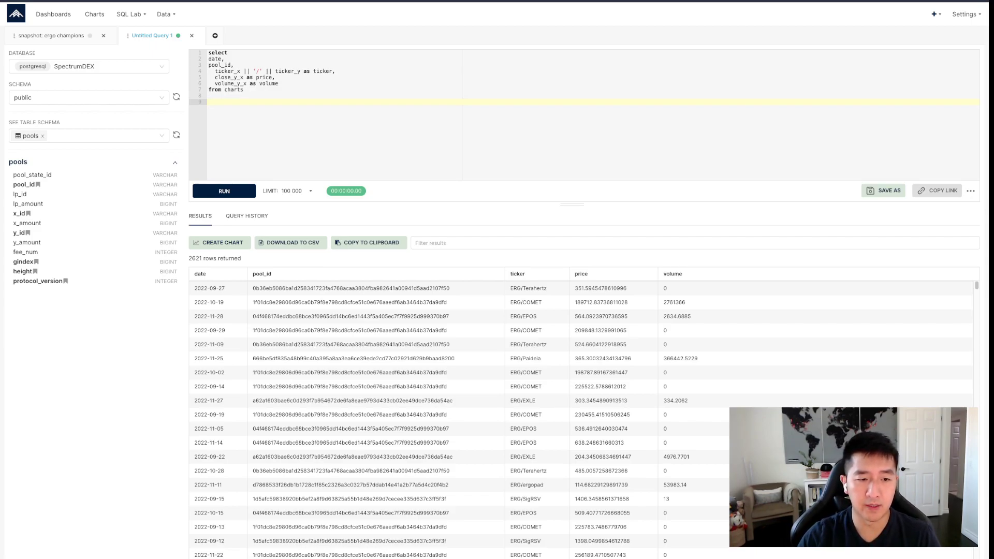
drag(197, 288, 225, 289)
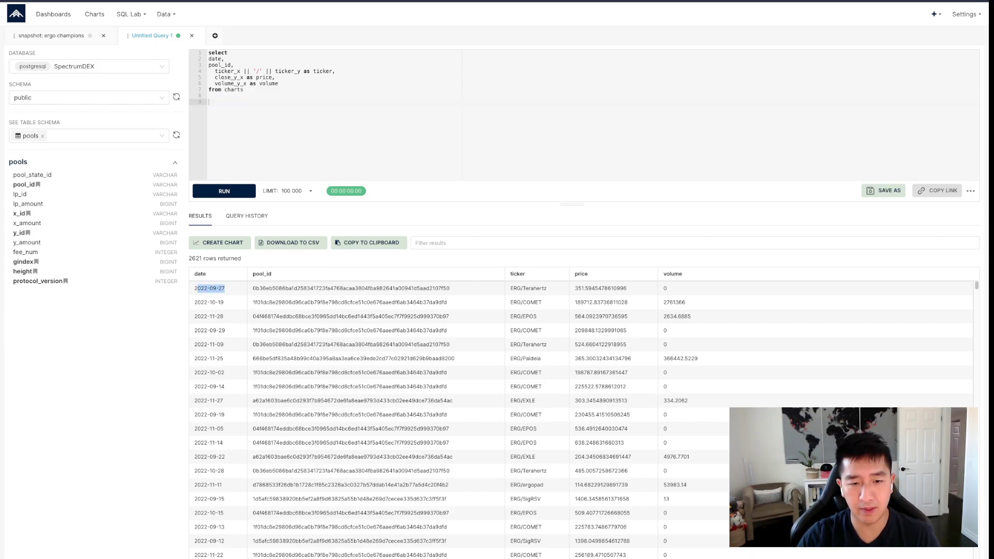
drag(368, 289, 441, 288)
drag(525, 288, 607, 288)
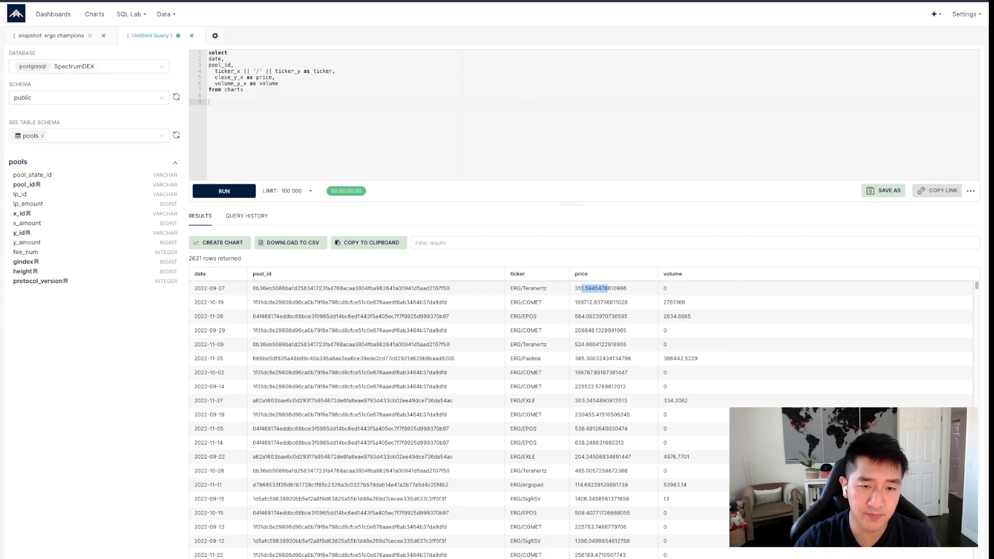
click(210, 102)
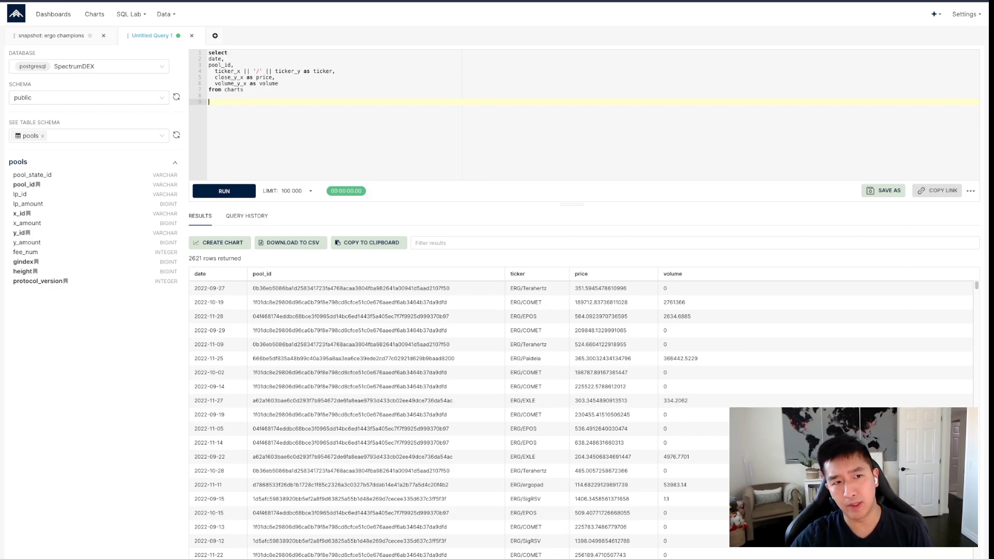
mouse_move(166, 14)
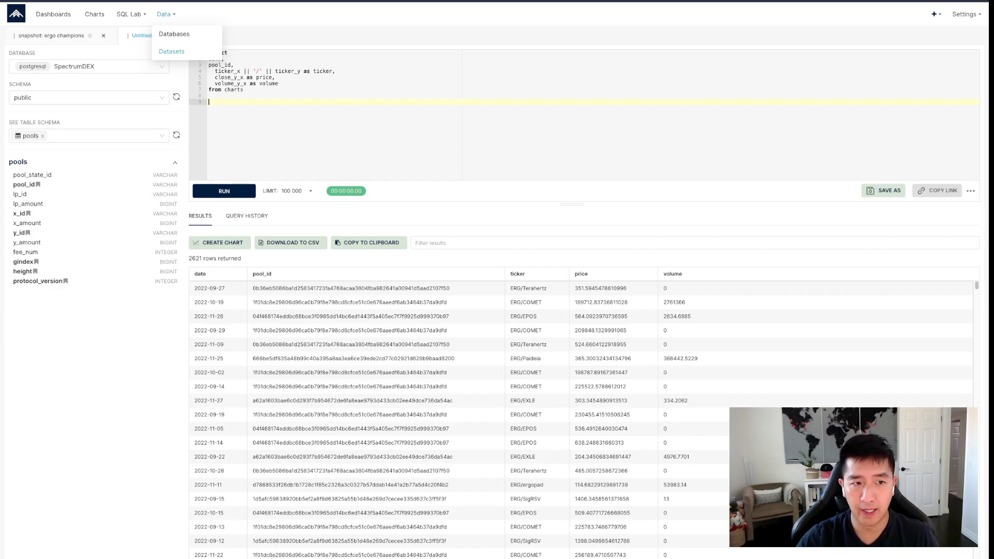
- Start a new chart from the 'spectrumdex - example charts' dataset in the Datasets list
click(171, 51)
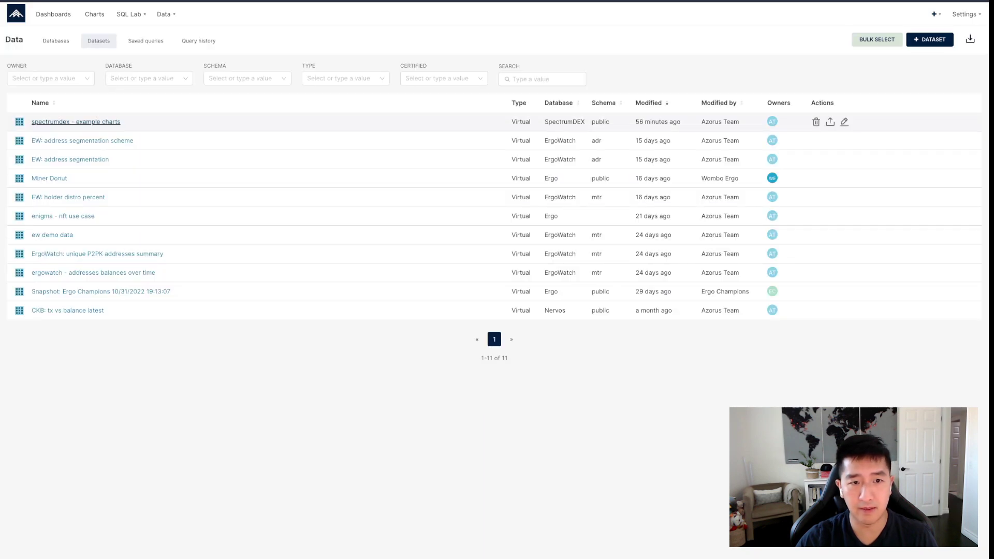
click(76, 122)
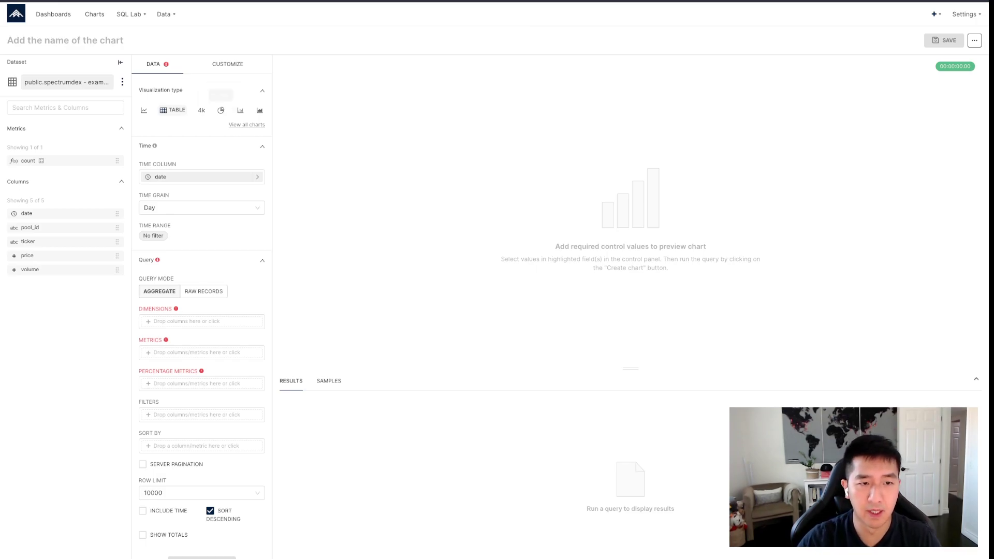
- Search the chart gallery for 'box' and apply Box Plot as the chart type
click(246, 124)
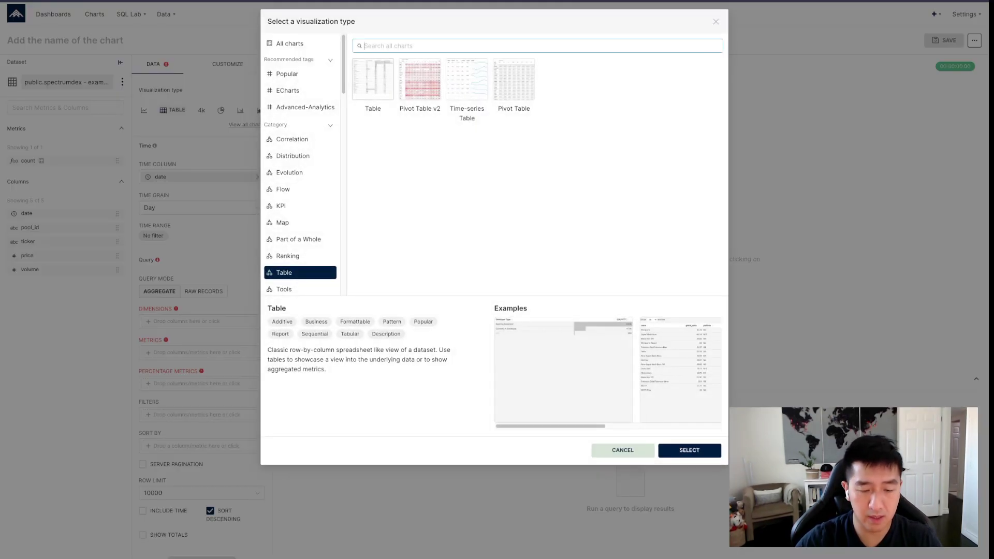
text(box)
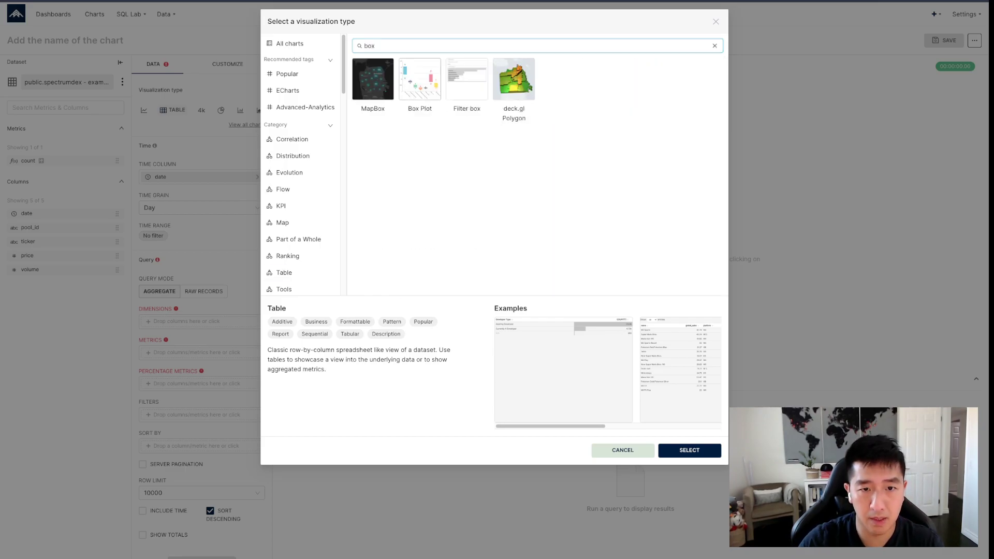
click(420, 79)
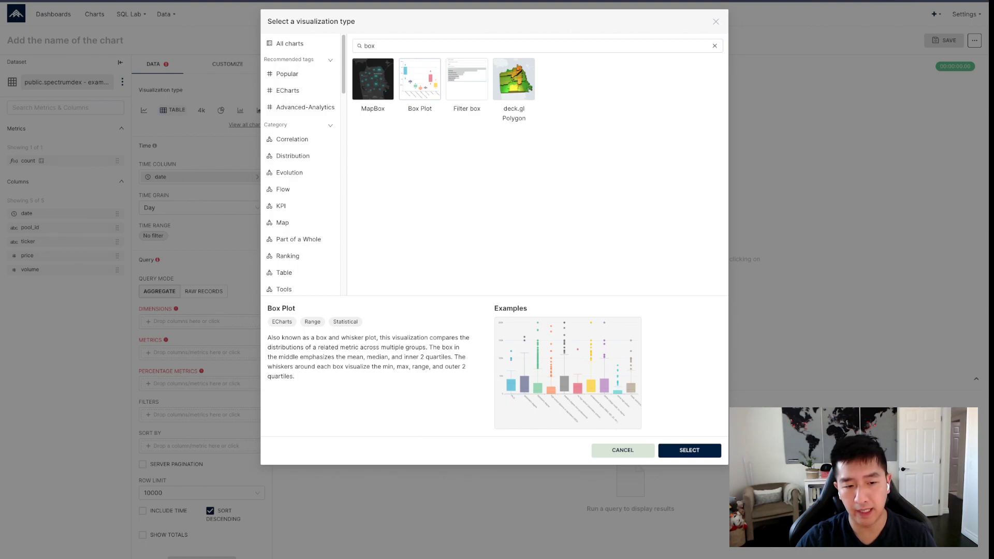
drag(289, 357, 399, 357)
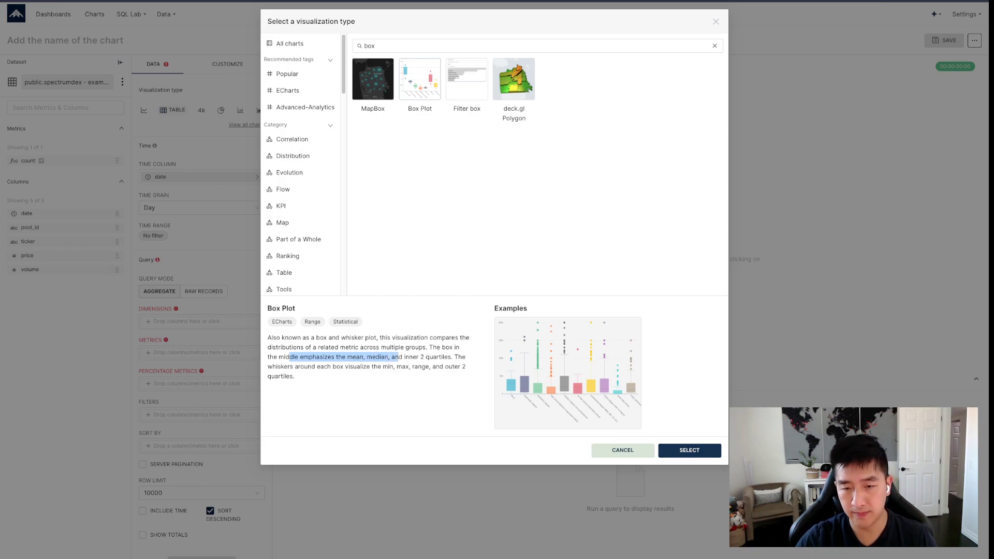
click(689, 450)
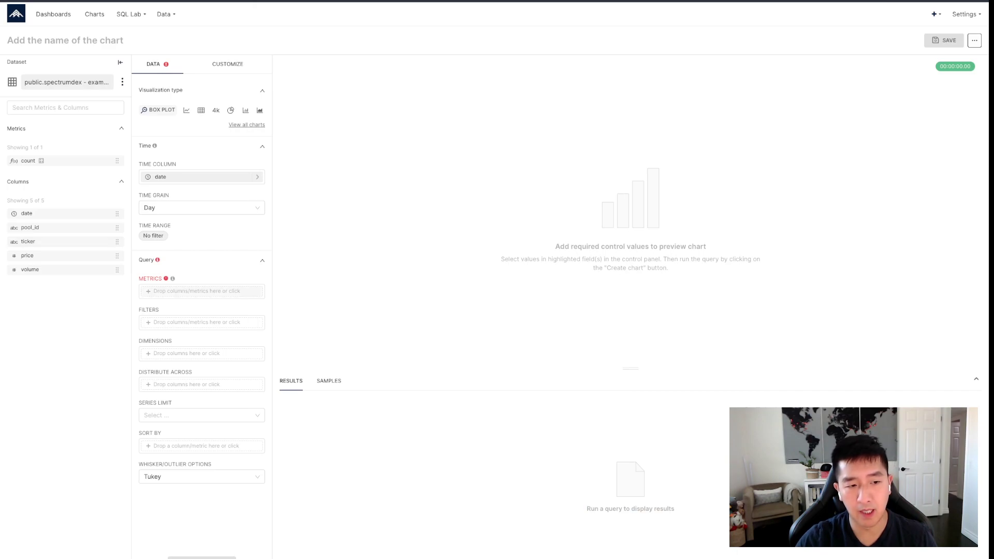
- Add an AVG(price) metric to the box plot
click(250, 291)
click(333, 255)
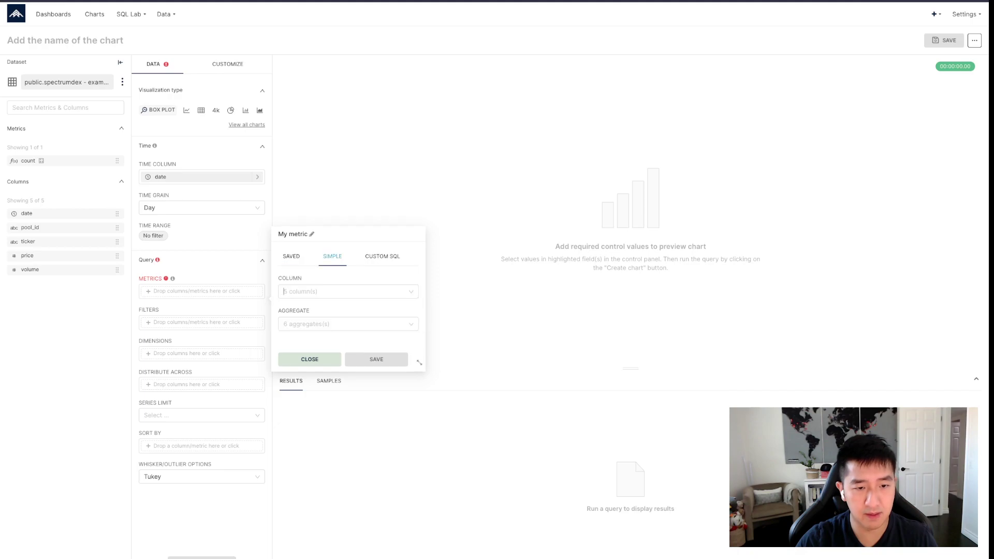
click(341, 290)
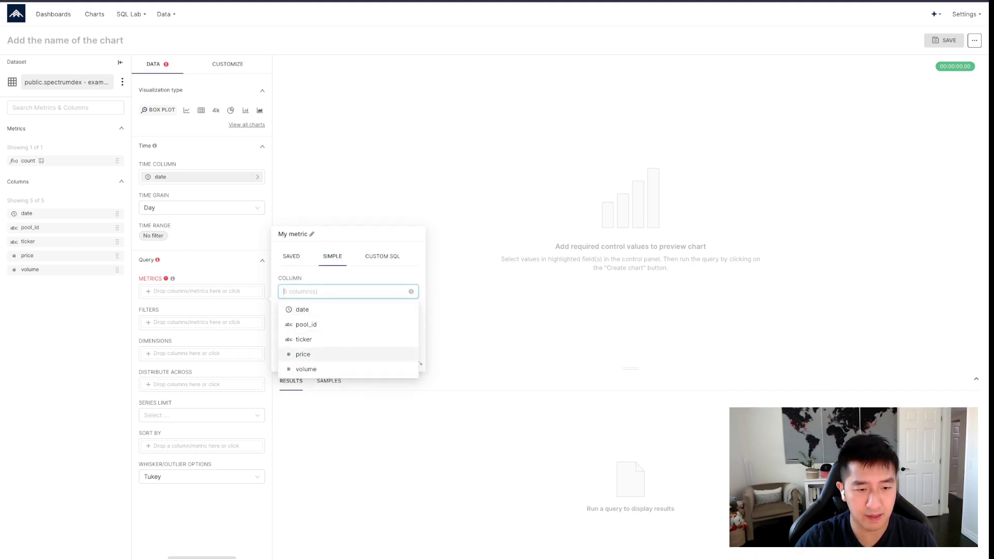
click(331, 355)
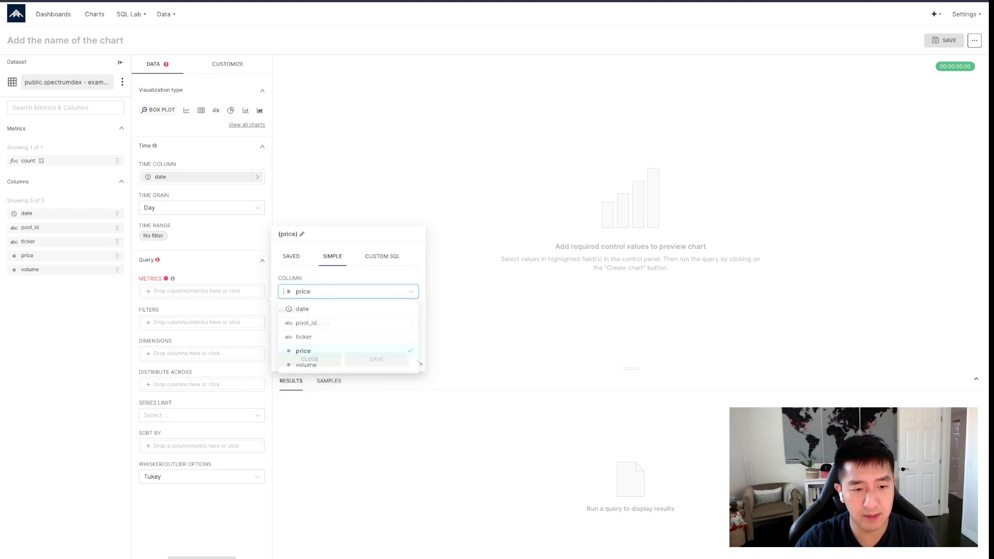
click(348, 324)
click(301, 339)
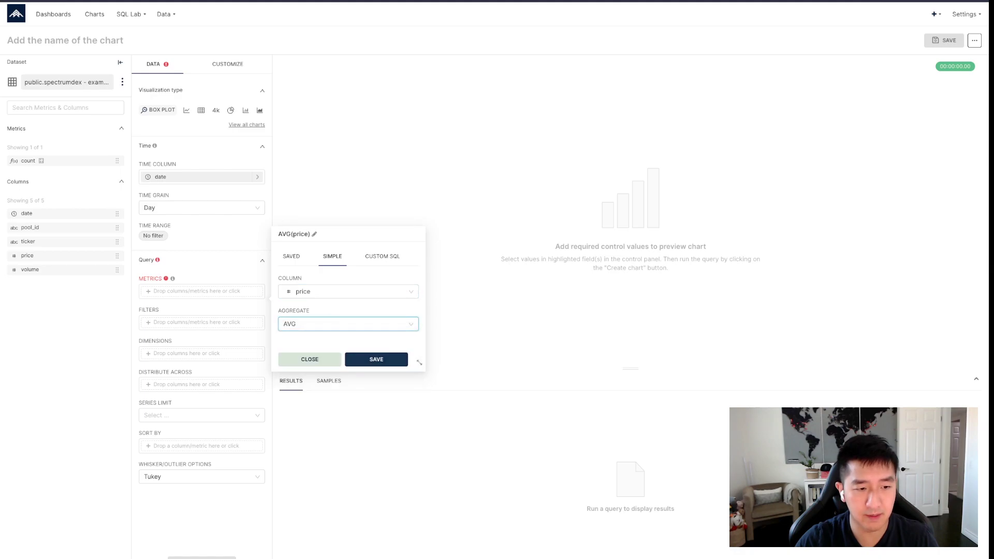
click(376, 359)
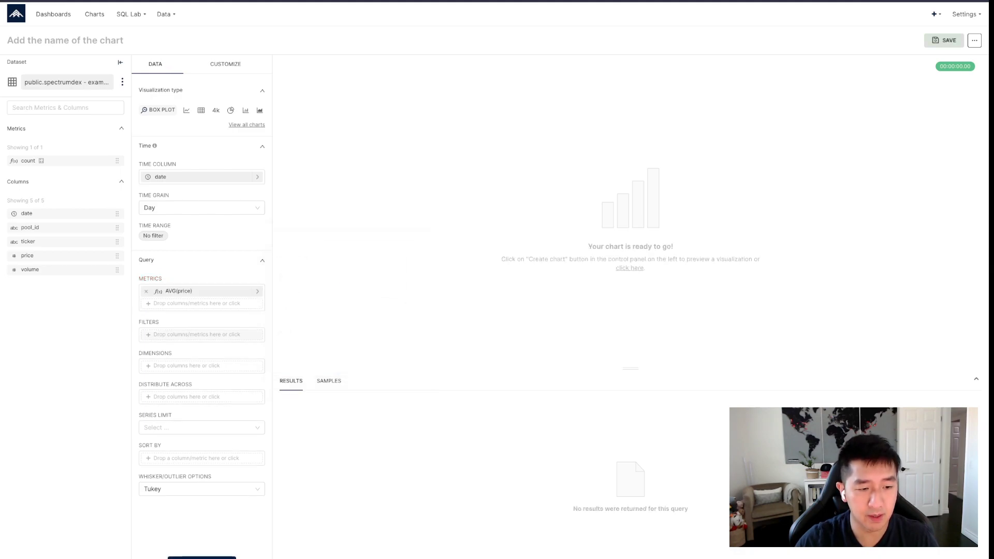
- Render the chart without dimensions after trying and removing ticker, then collapse the results pane
click(202, 366)
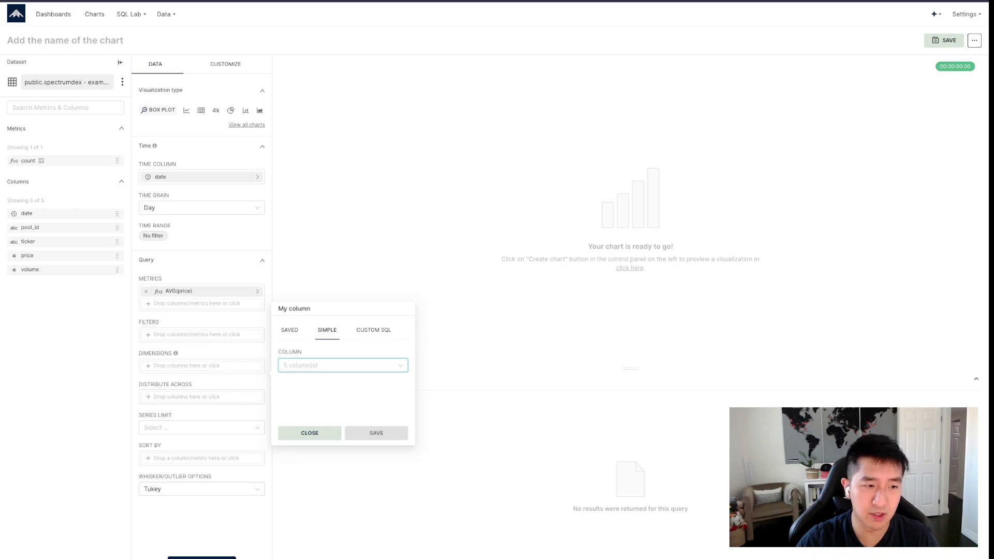
click(310, 433)
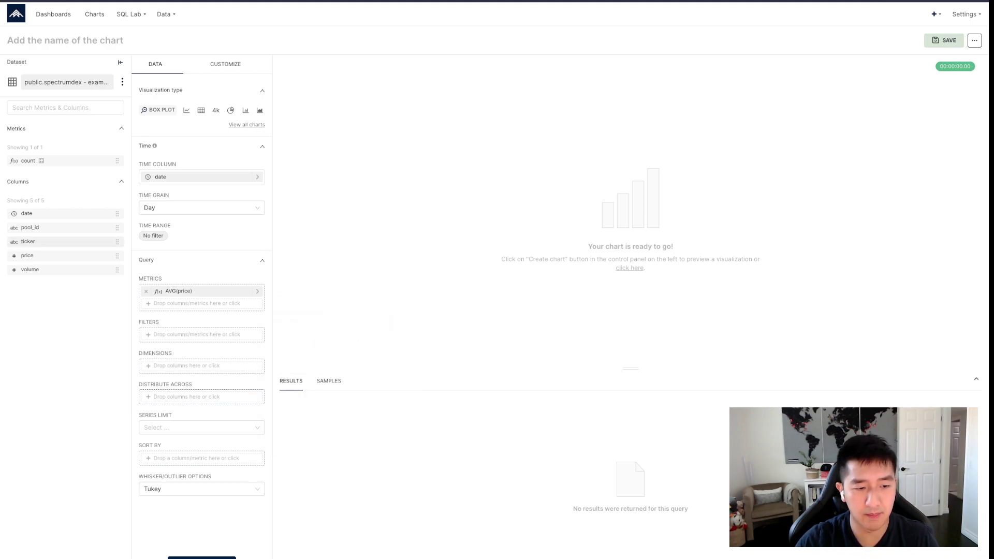
drag(28, 241, 201, 365)
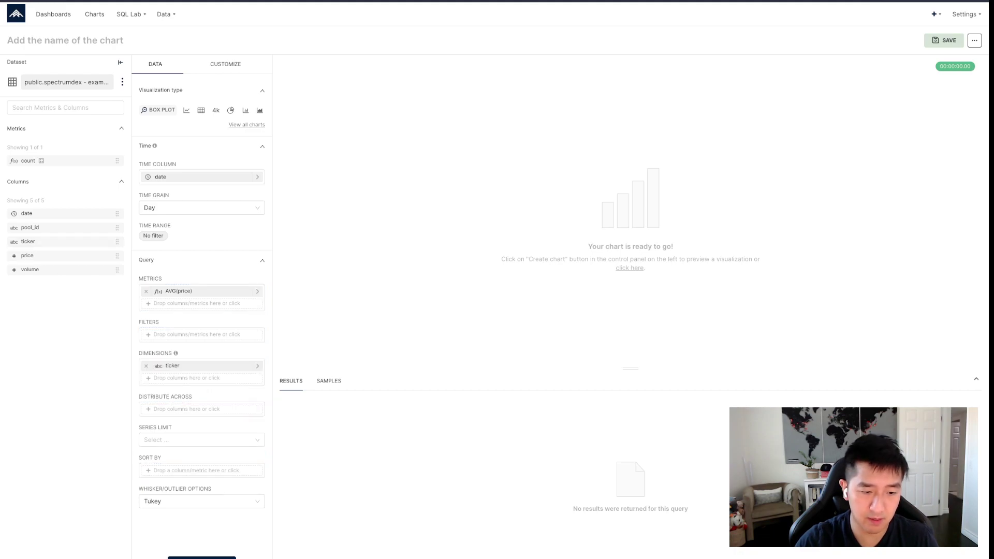
click(202, 557)
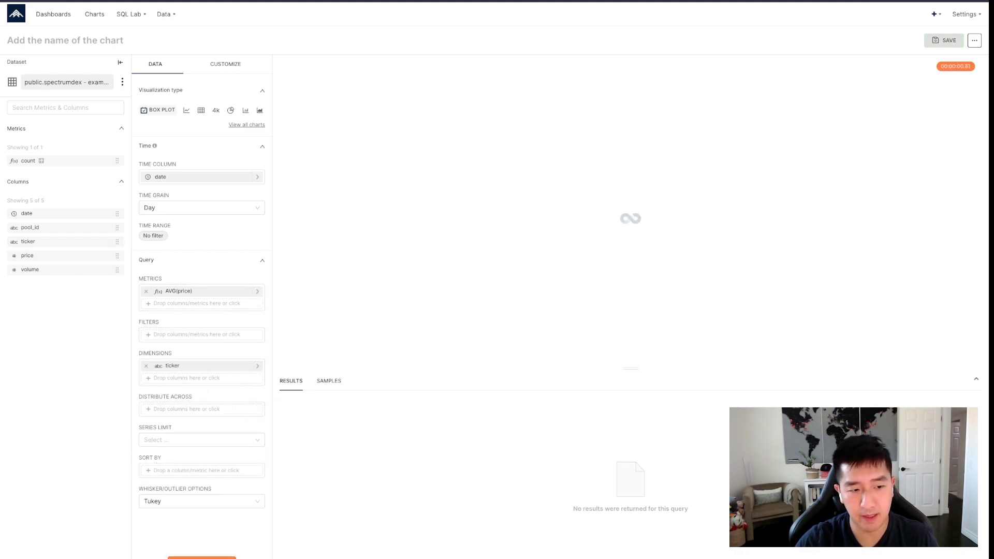
click(146, 366)
click(202, 558)
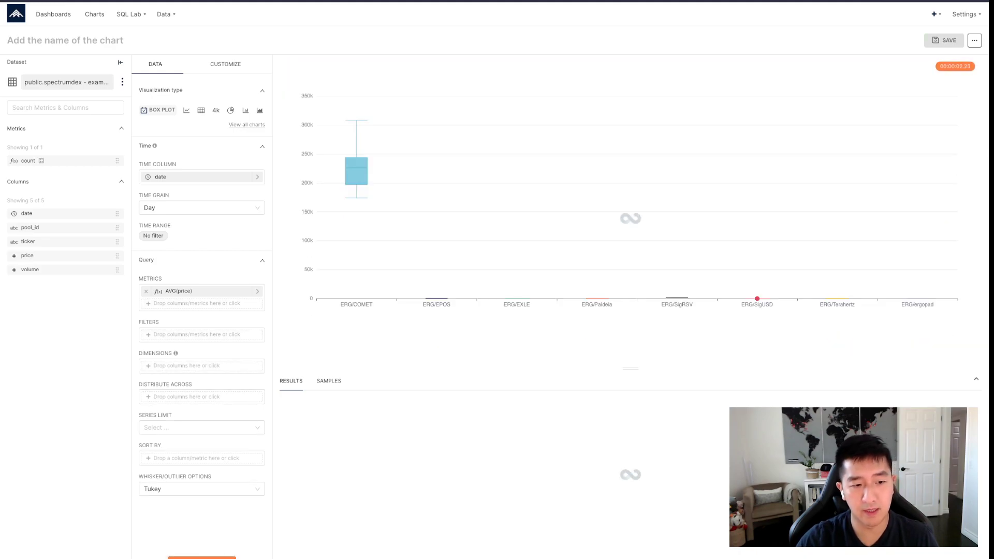
click(976, 379)
mouse_move(633, 341)
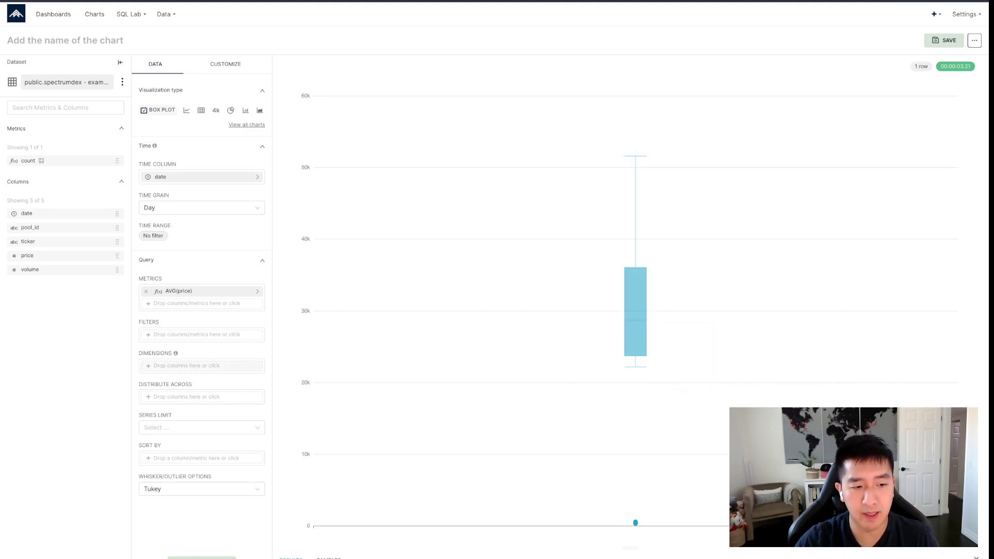
- Add ticker as the dimension and update the chart to show one box per ticker
click(201, 365)
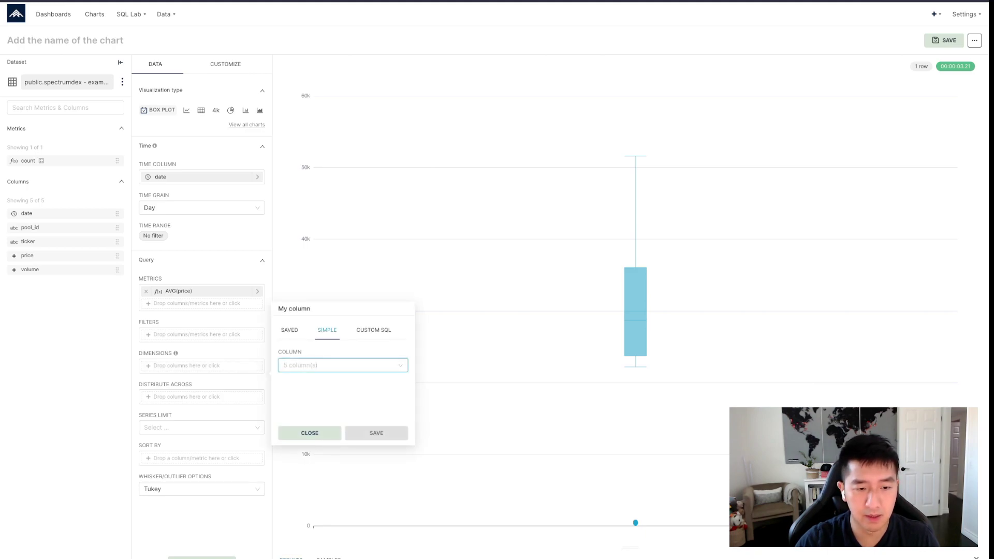
click(336, 365)
click(304, 413)
click(375, 430)
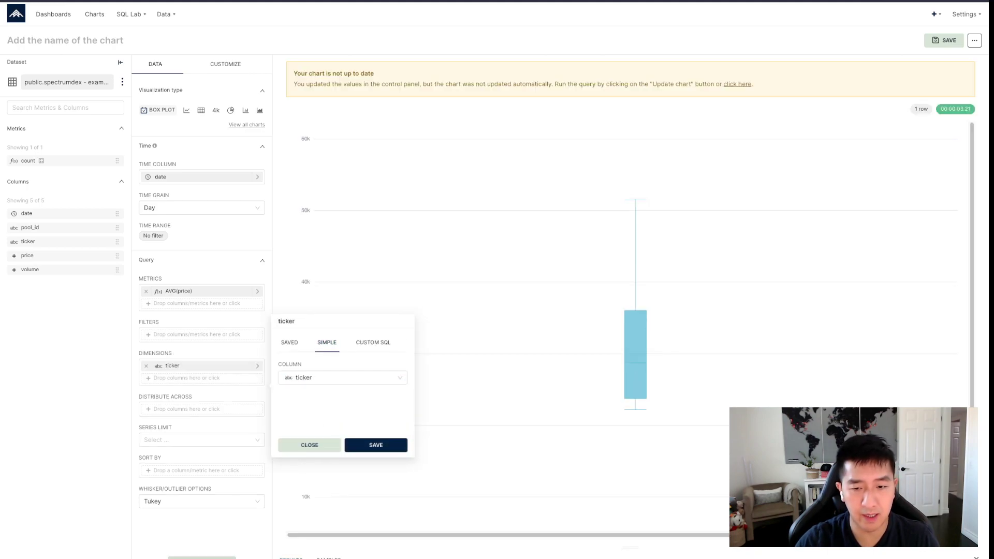
click(202, 558)
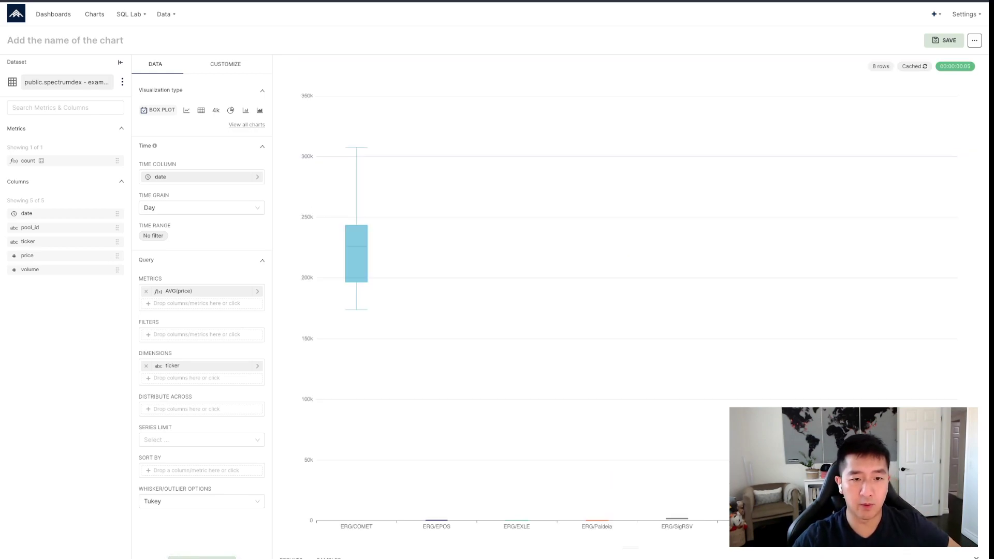
mouse_move(362, 272)
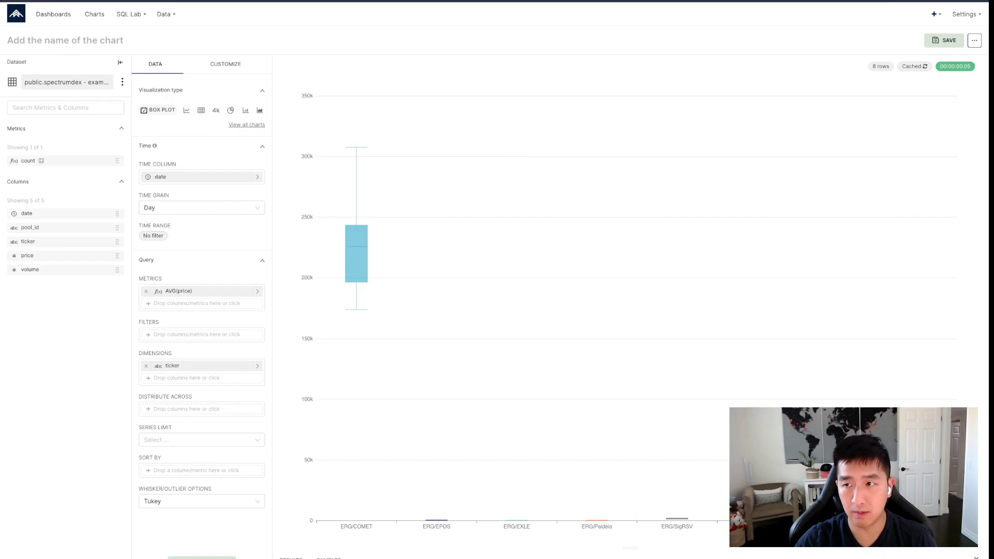
click(974, 40)
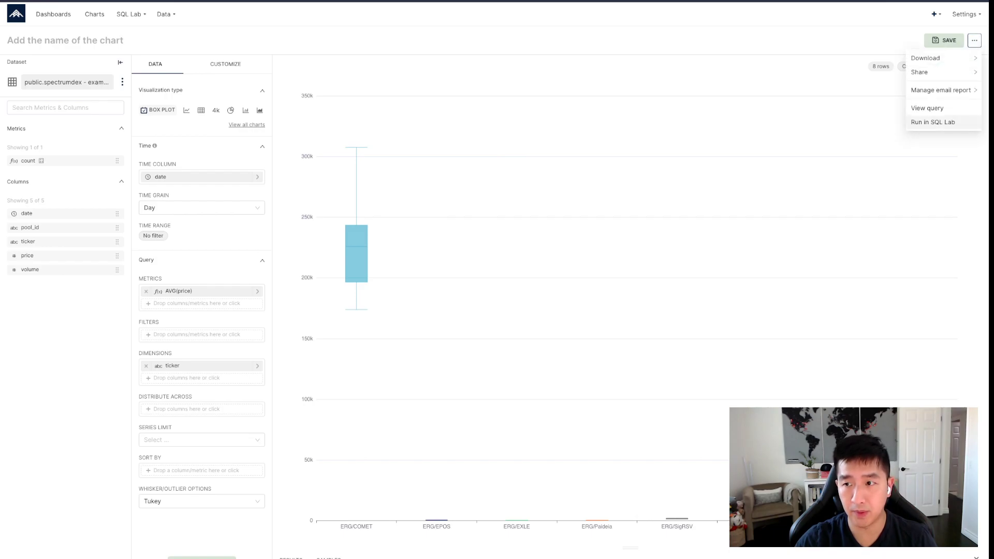
click(927, 108)
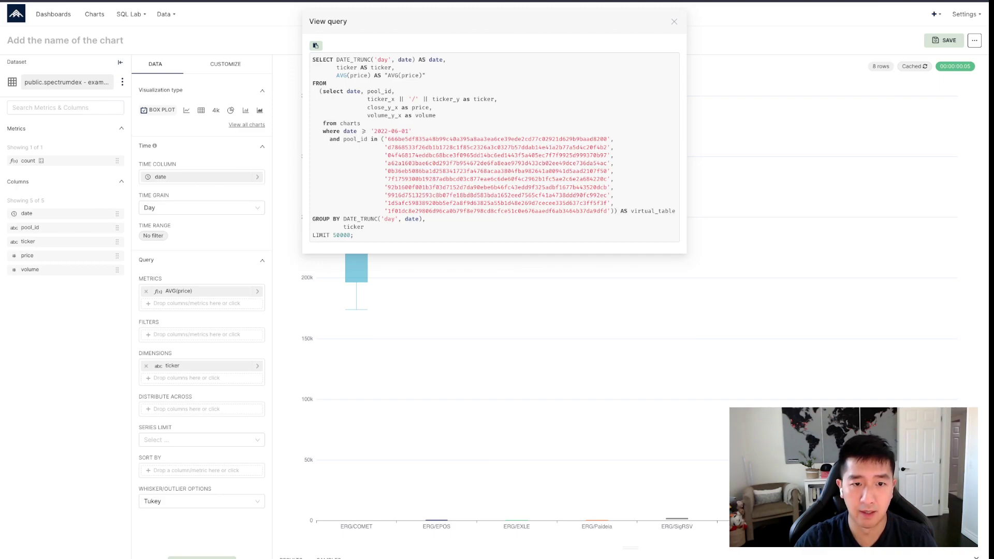
double_click(497, 139)
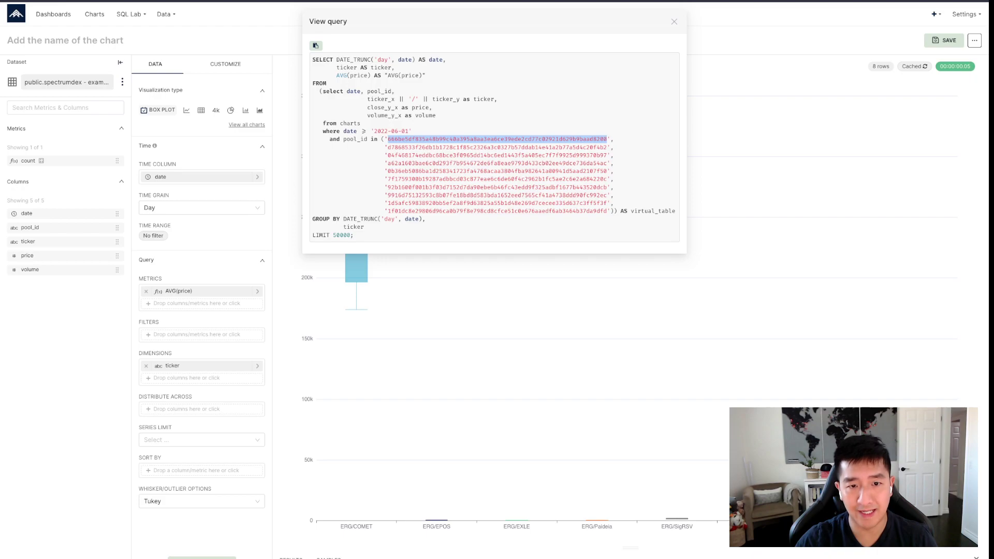
double_click(497, 155)
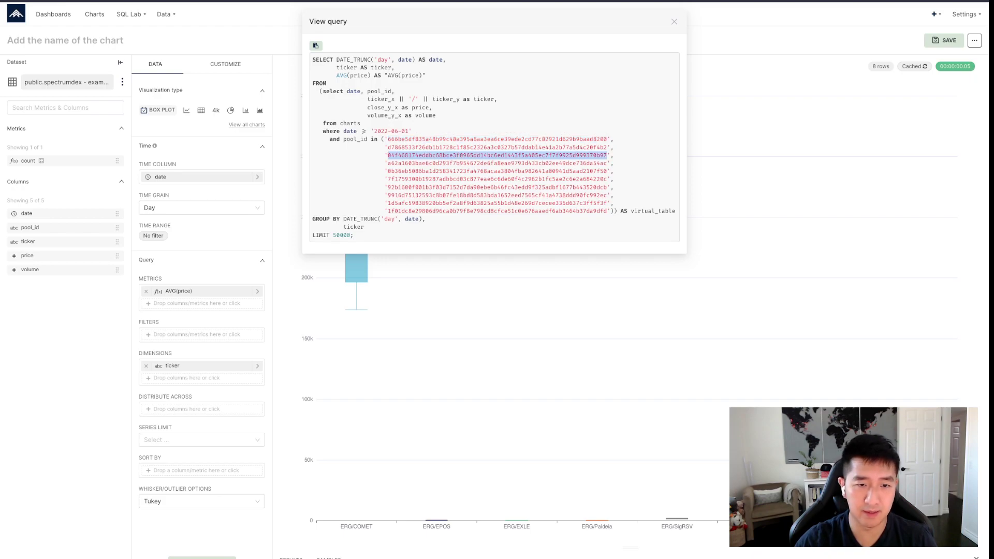
click(496, 155)
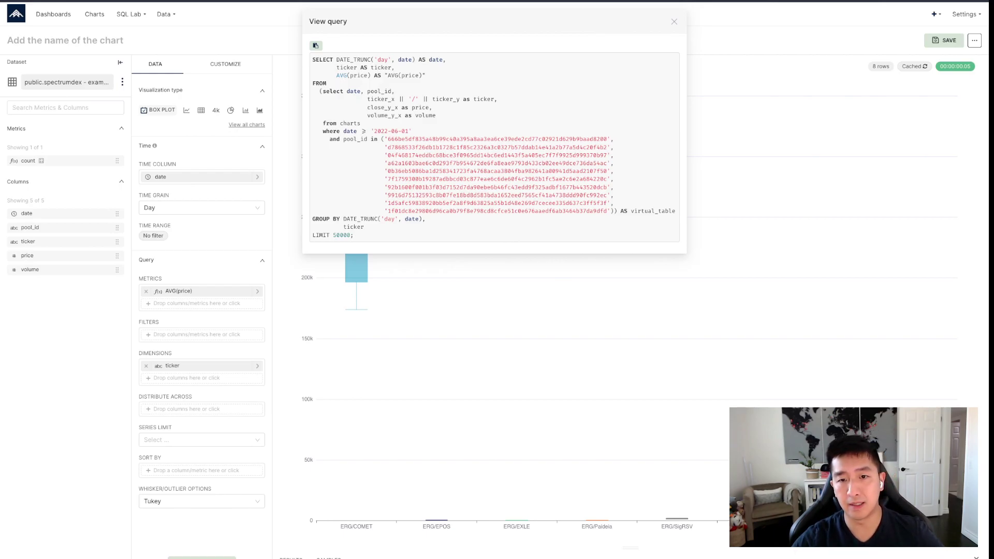
drag(587, 139, 532, 139)
click(604, 140)
click(532, 139)
double_click(497, 147)
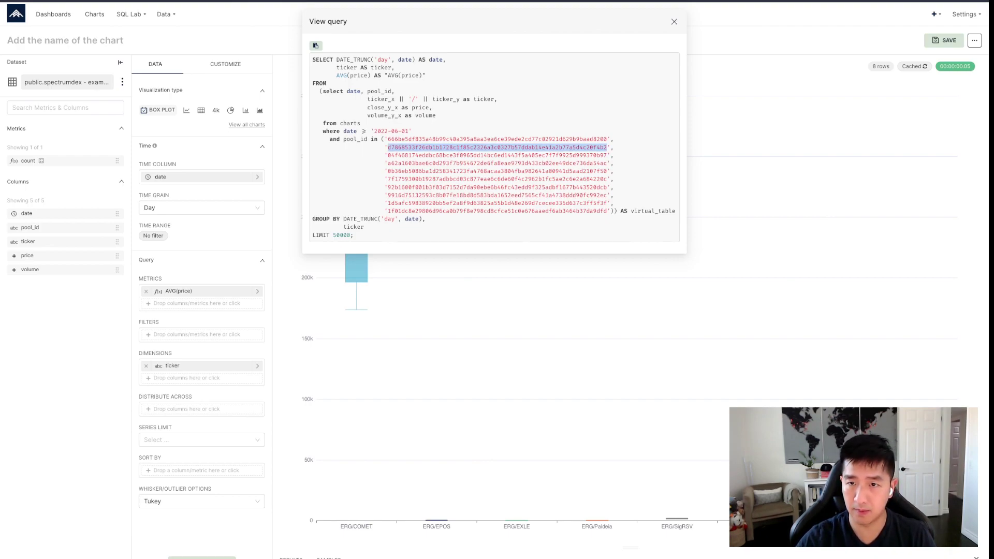
key(Escape)
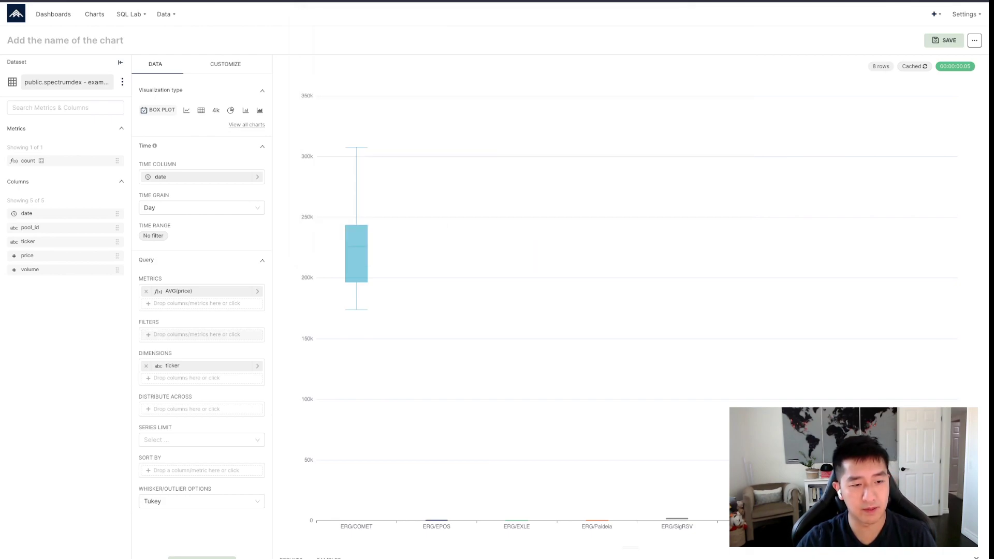
- Add a ticker not equal to 'ERG/COMET' filter and rerun the box plot
click(201, 335)
click(348, 321)
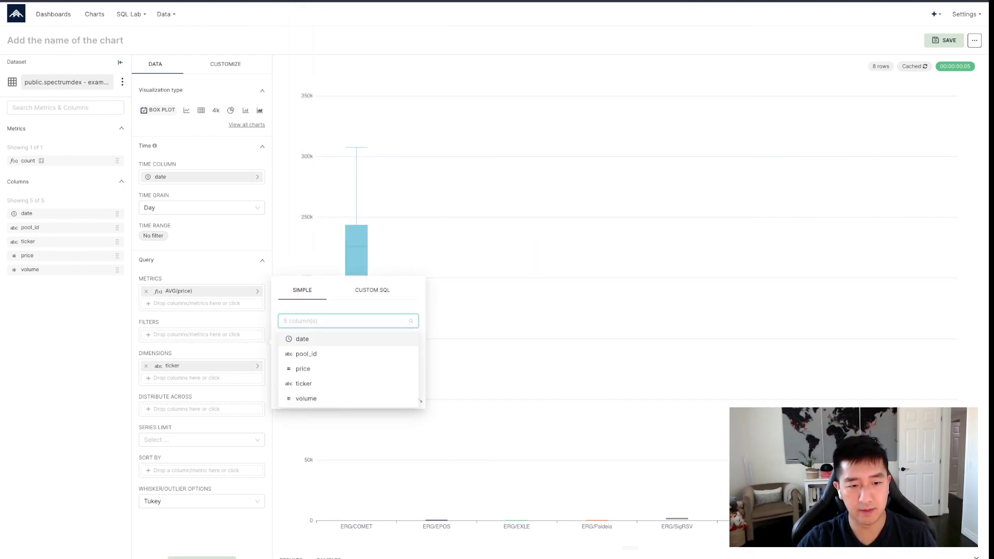
click(321, 383)
click(348, 342)
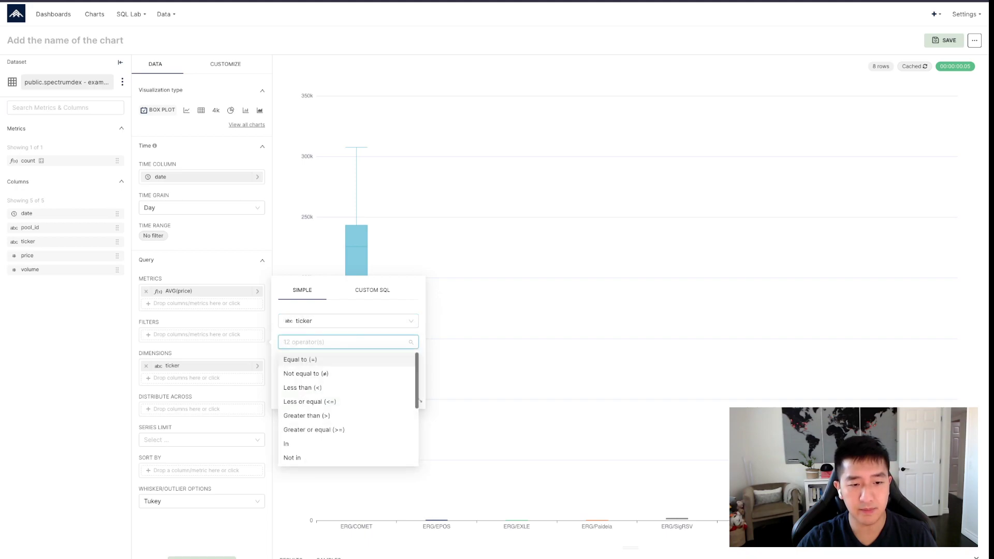
click(306, 374)
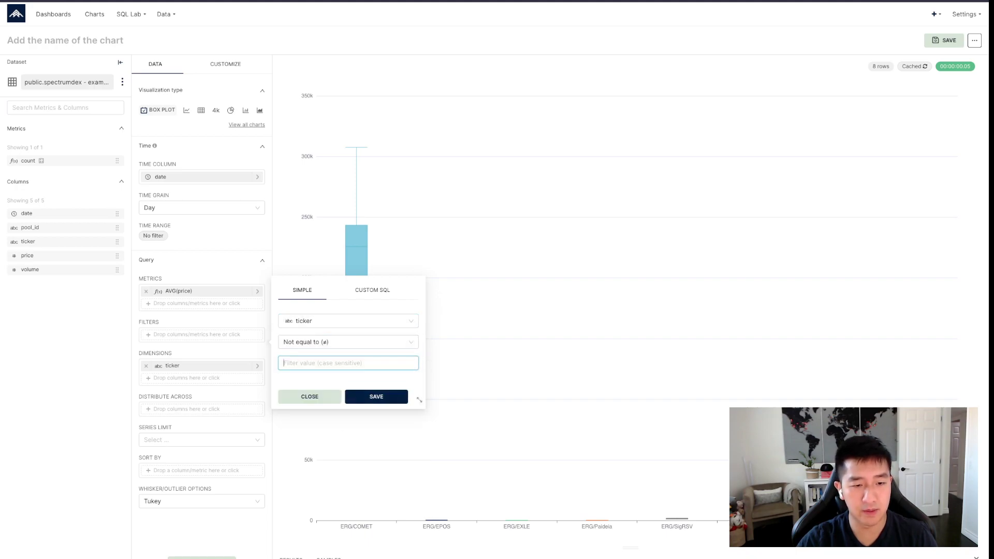
text(ERG/COMIET)
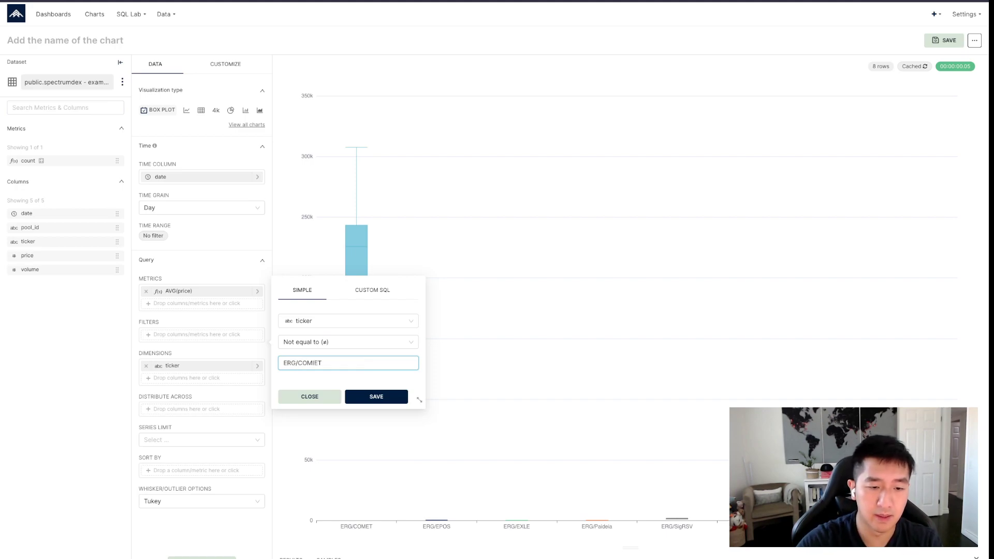
key(BackSpace)
key(BackSpace)
key(BackSpace)
text(ET)
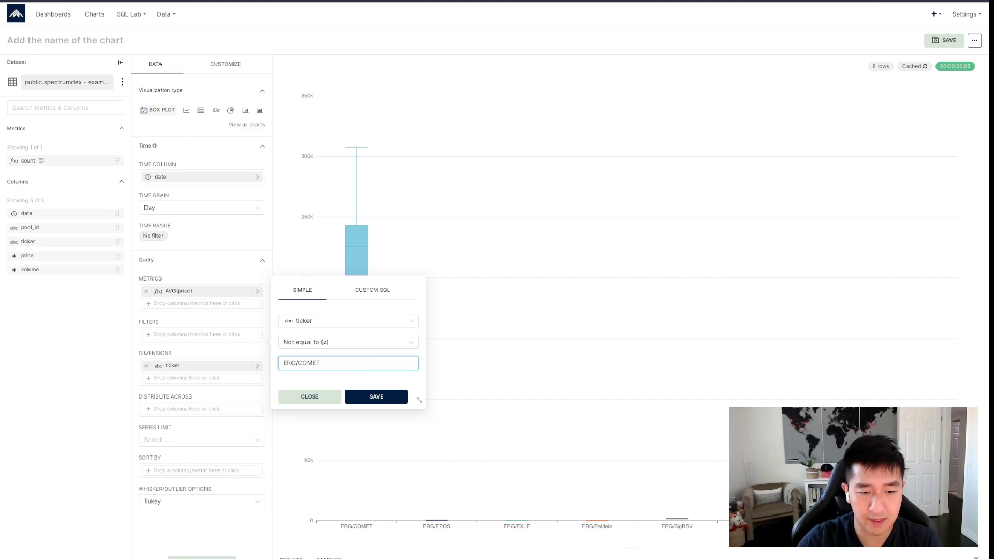
click(376, 397)
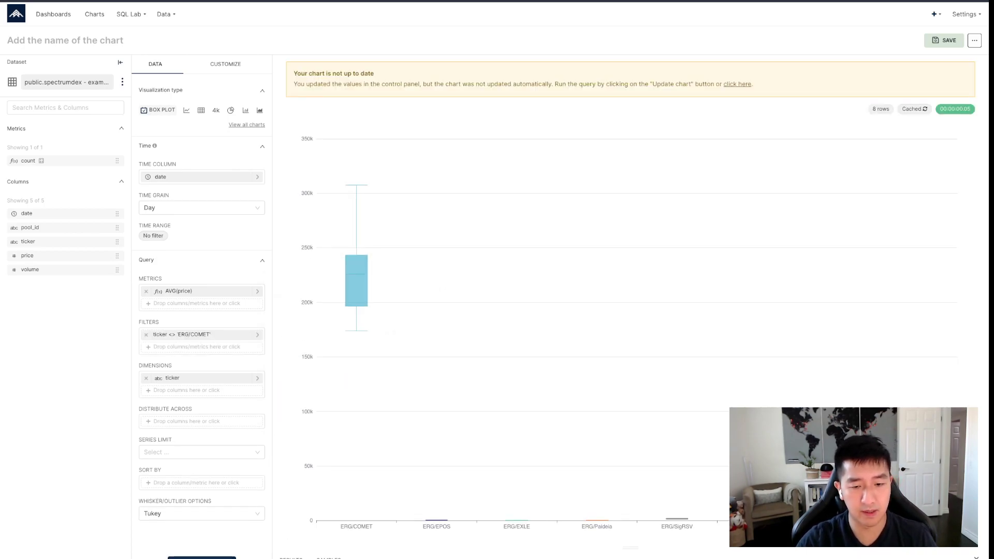
click(202, 558)
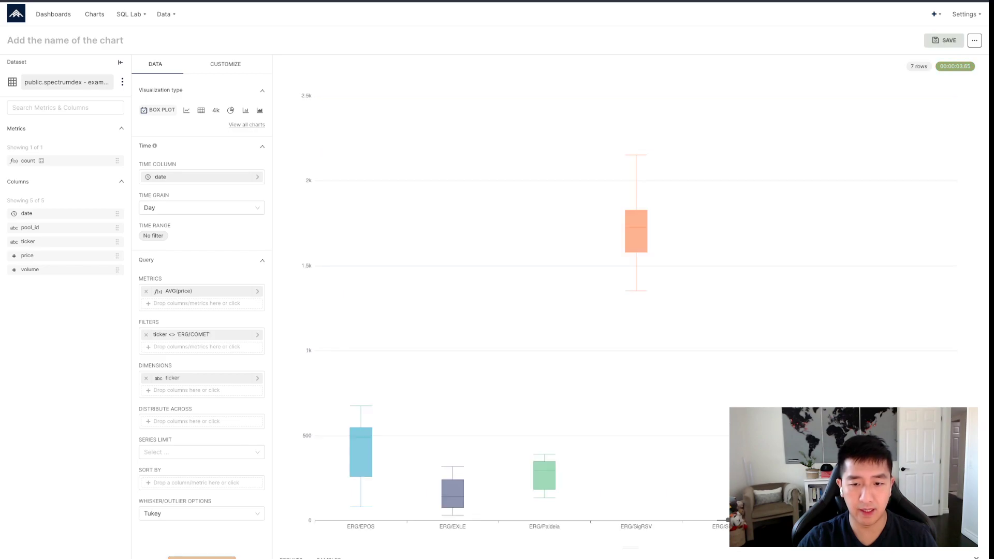
mouse_move(356, 446)
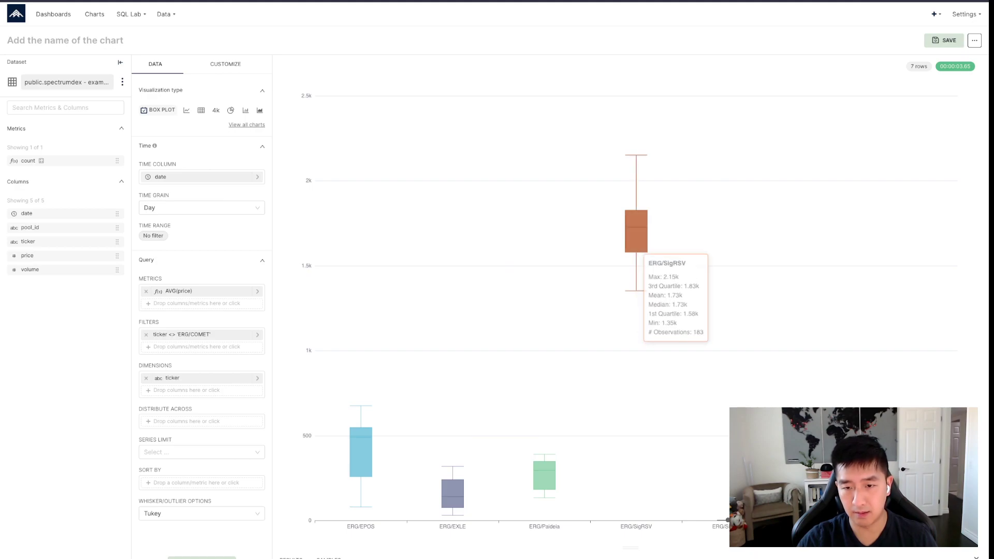
mouse_move(824, 473)
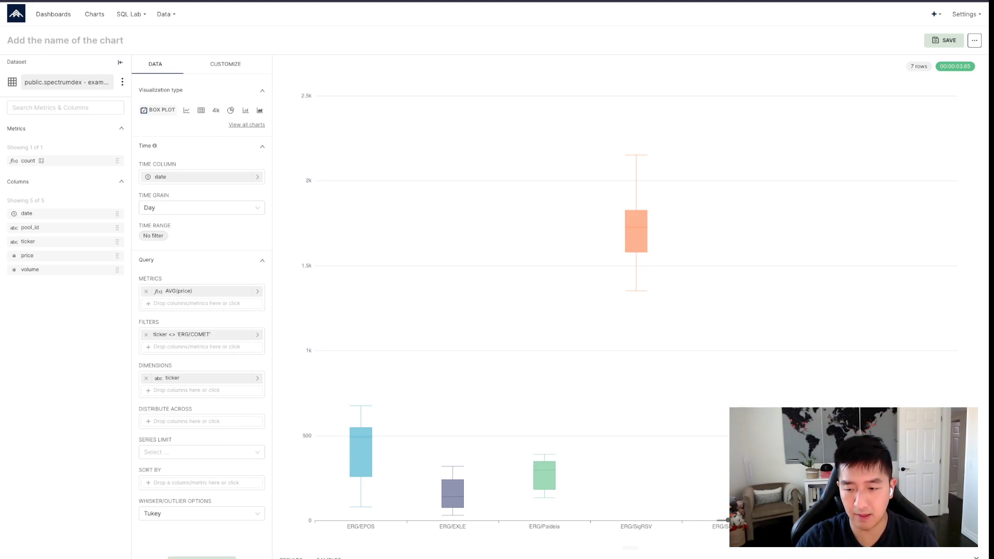
mouse_move(641, 228)
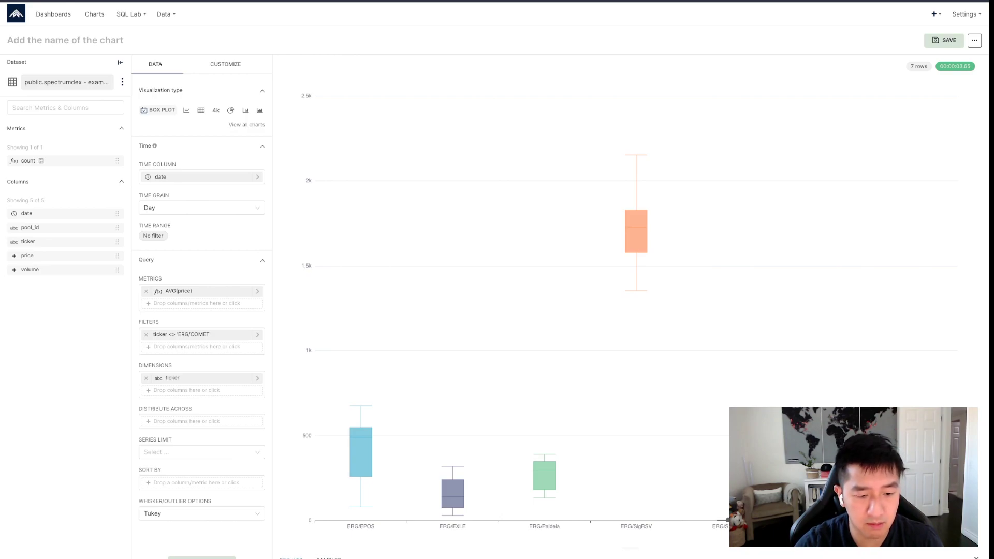
- Expand the results table and mark ERG/SigUSD's mean, 183 observation count and outliers
click(291, 558)
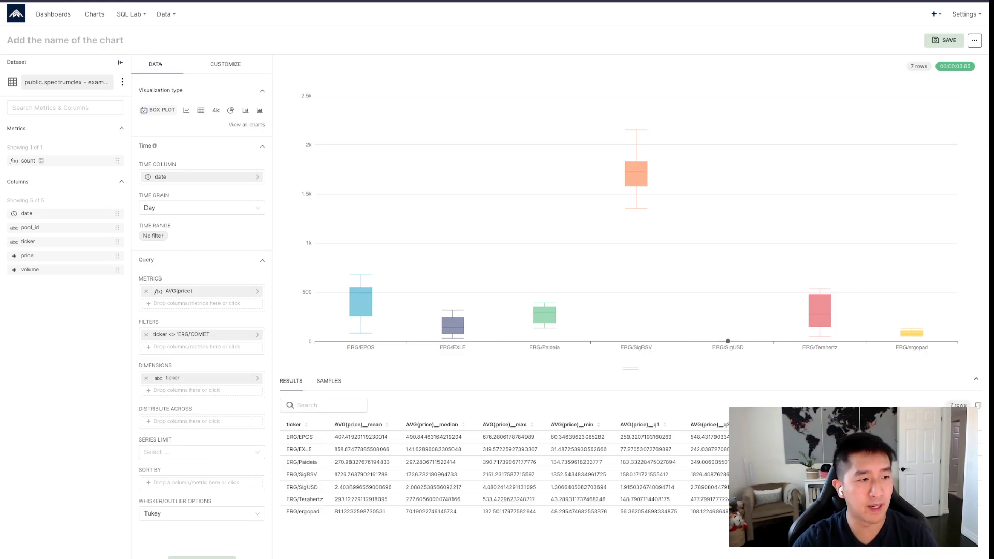
scroll(622, 279, down, 1)
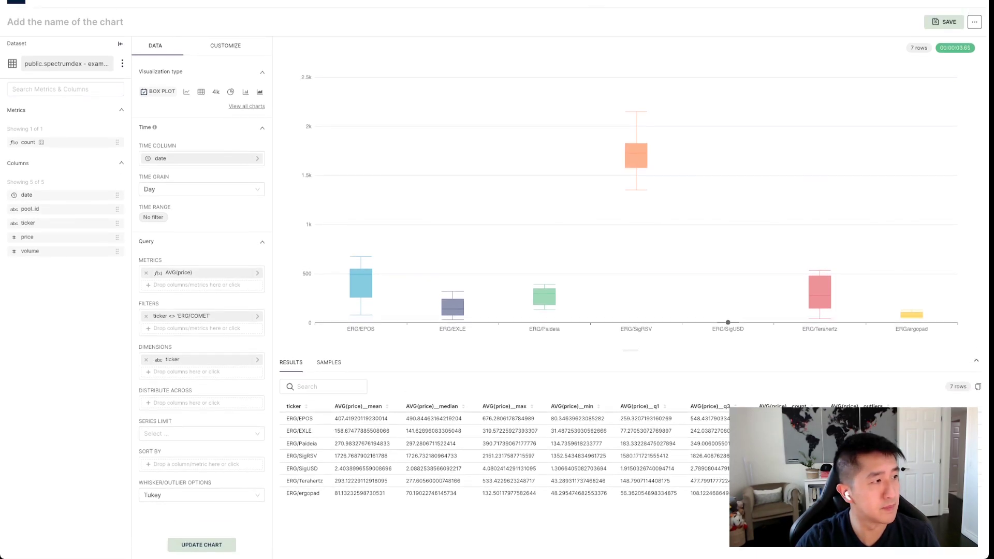
scroll(621, 279, up, 1)
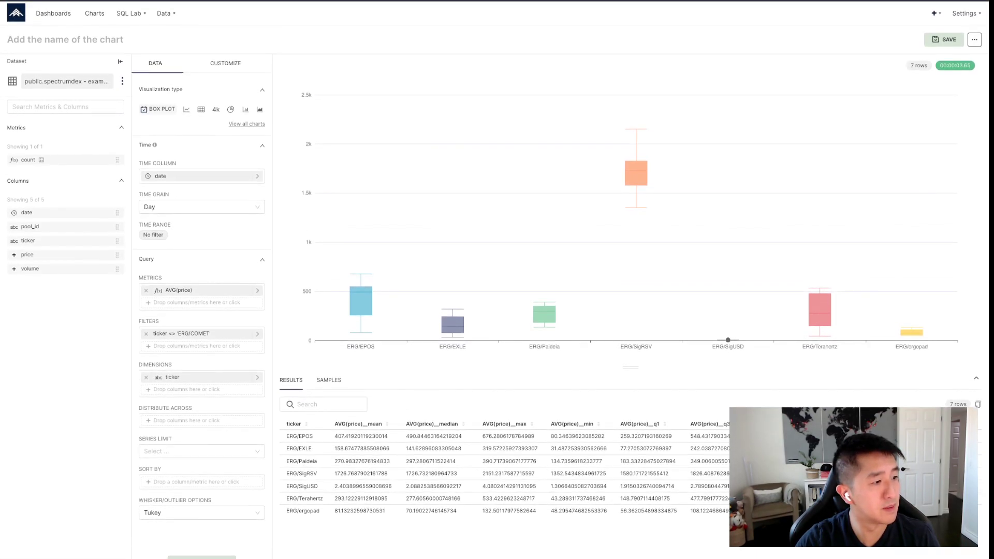
scroll(621, 280, down, 1)
scroll(621, 280, up, 2)
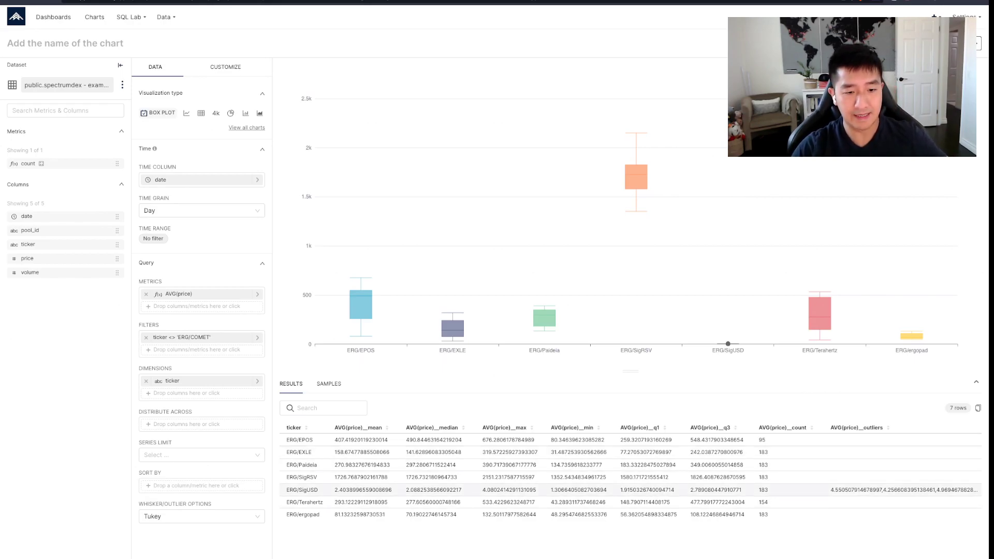
drag(334, 490, 369, 489)
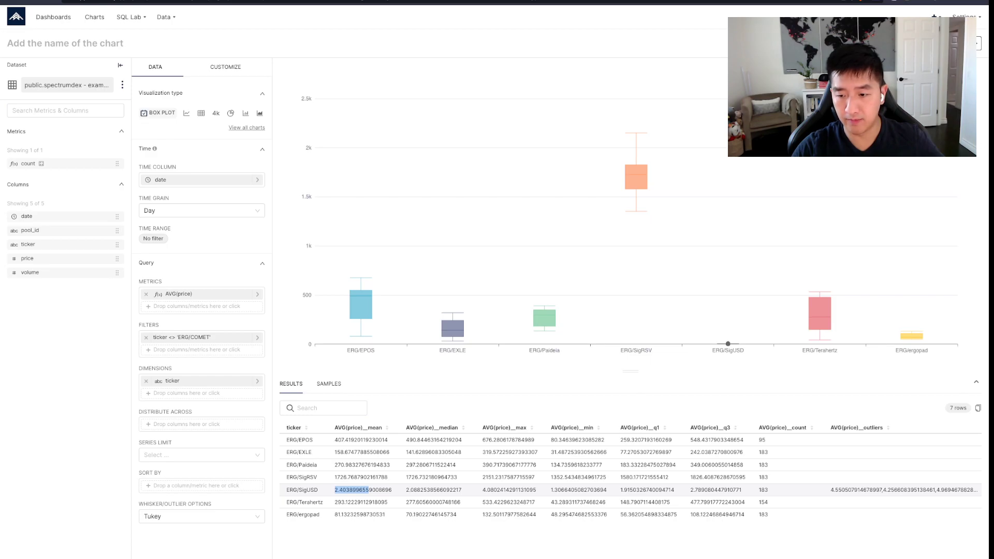
drag(759, 489, 768, 489)
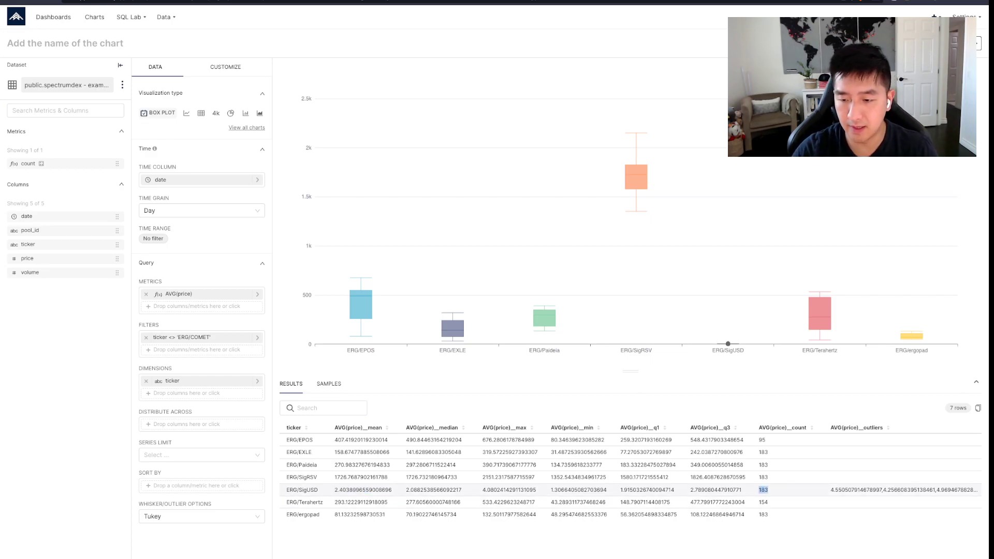
drag(830, 490, 930, 490)
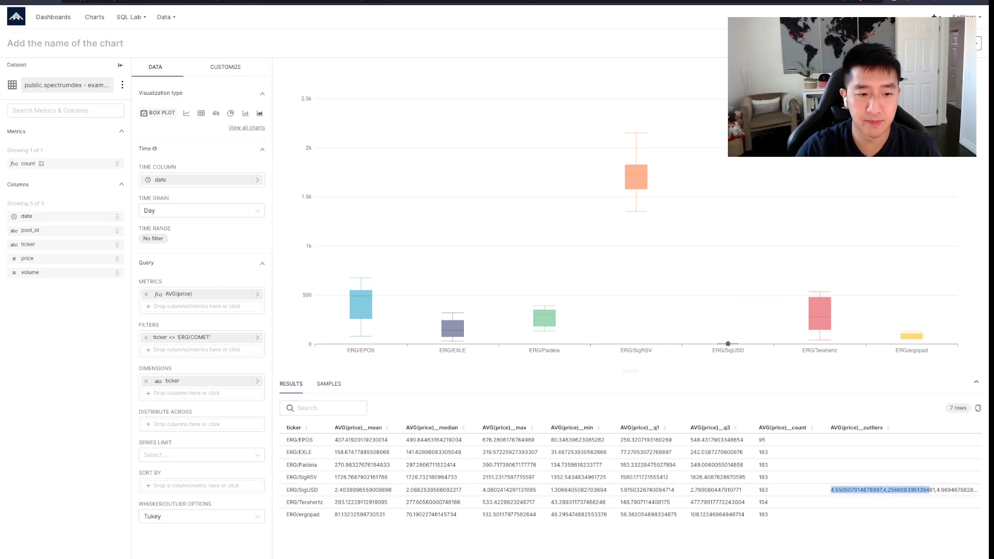
- Add a ticker equals 'ERG/SigUSD' filter and rerun the box plot for that single ticker
click(243, 350)
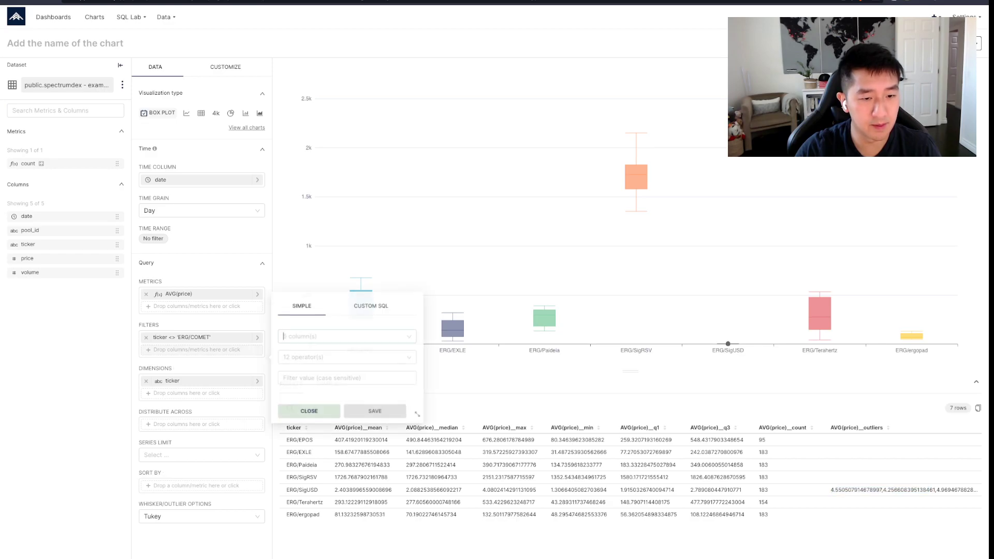
click(331, 336)
click(304, 398)
click(348, 357)
key(Return)
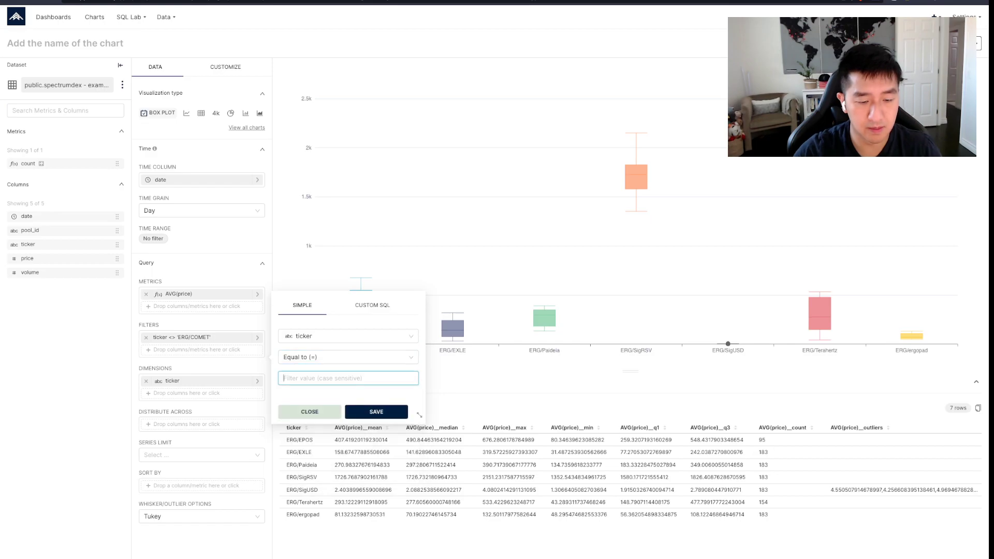
text(ERGT/Sig)
key(BackSpace)
key(BackSpace)
key(BackSpace)
key(BackSpace)
key(BackSpace)
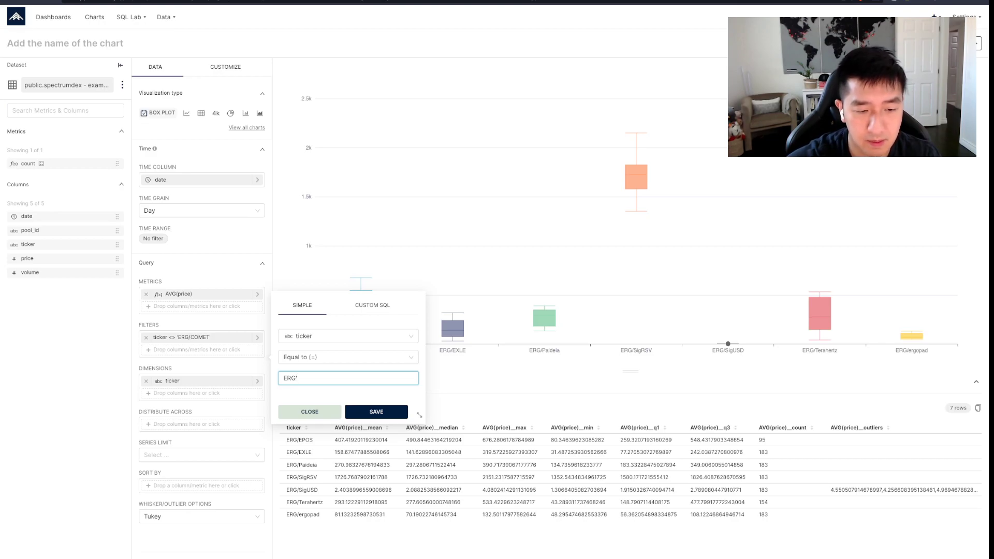
text(/SigUSD)
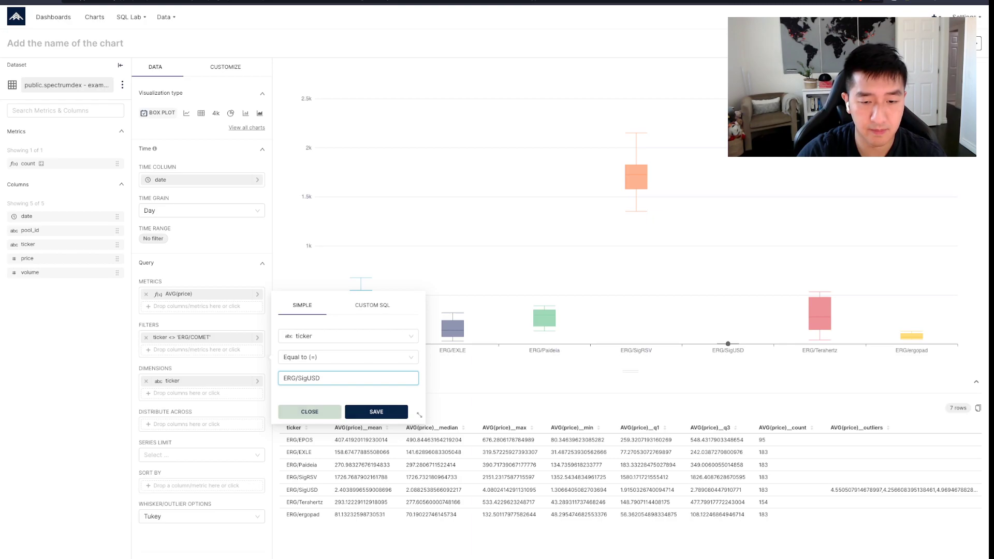
key(Return)
key(ctrl+Return)
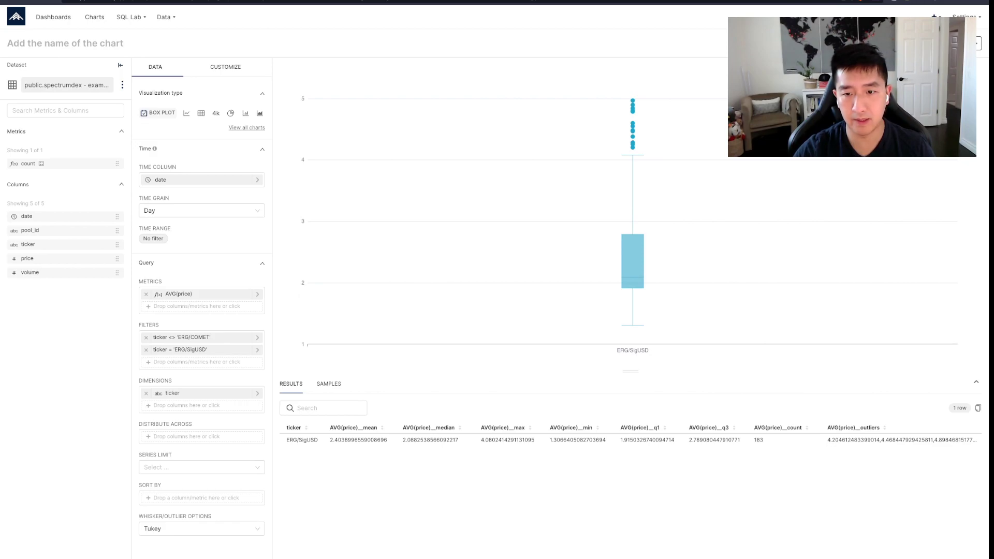
mouse_move(631, 237)
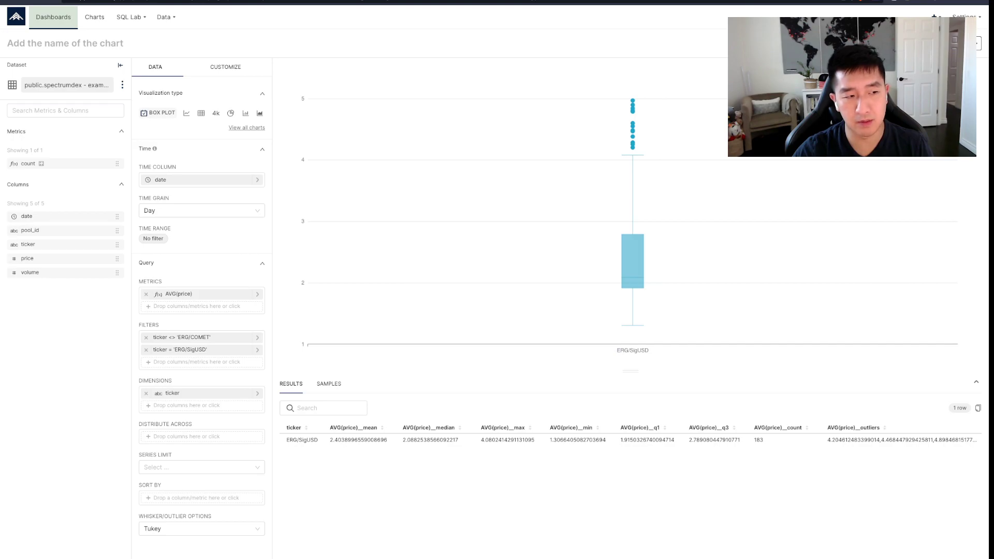
- Create a new dashboard titled 'defi trader video demo'
click(53, 17)
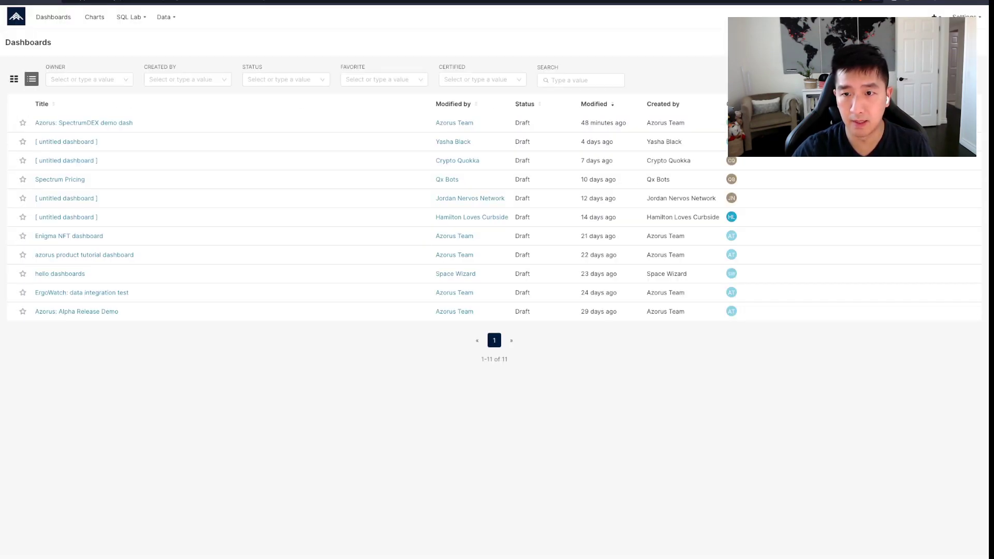
click(84, 122)
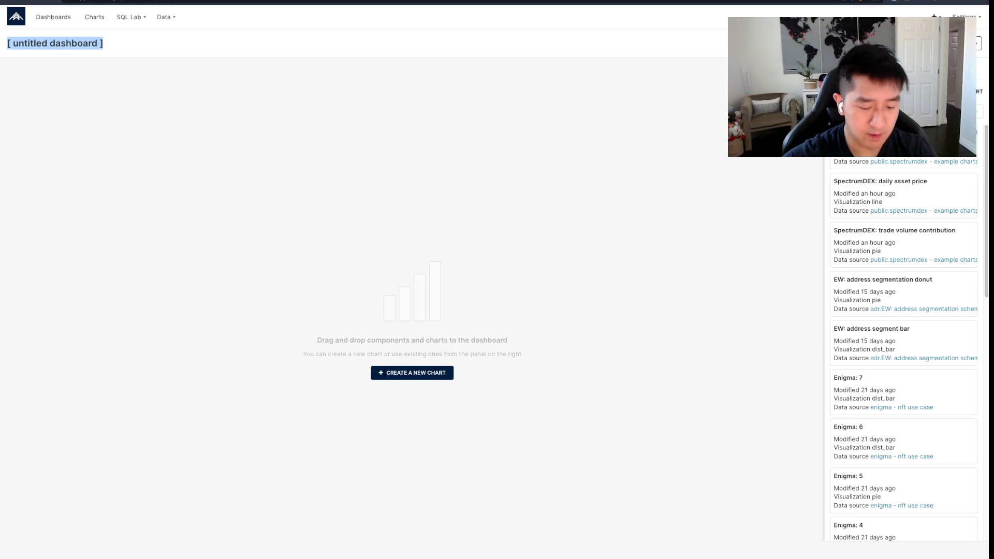
text(defi trader)
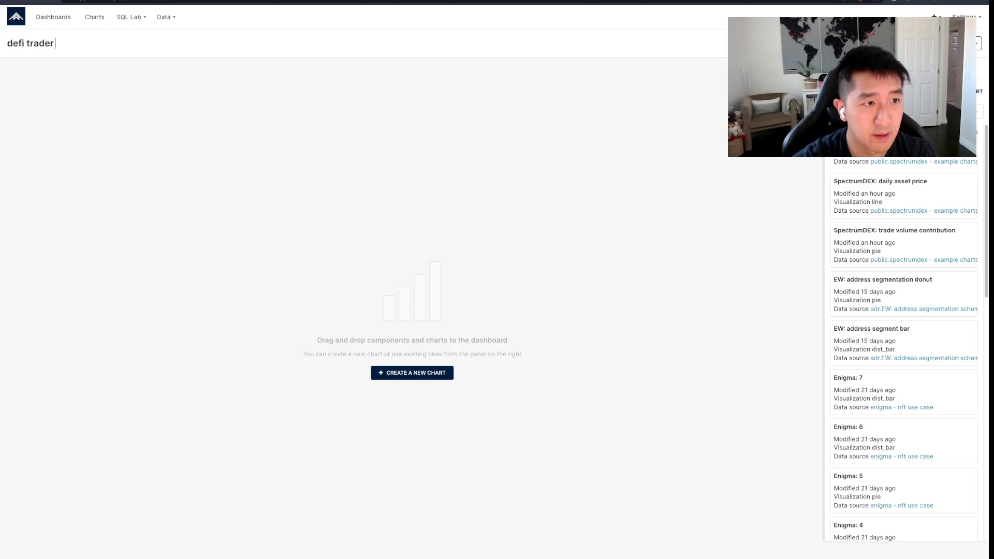
text( video demo)
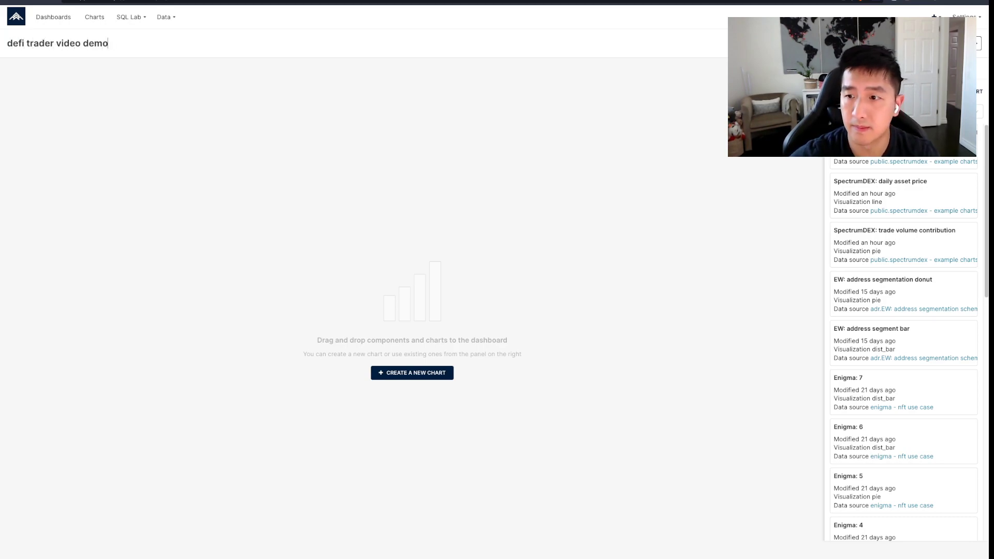
- Place the SpectrumDEX: average price volatility chart on the dashboard and widen it
scroll(904, 352, down, 9)
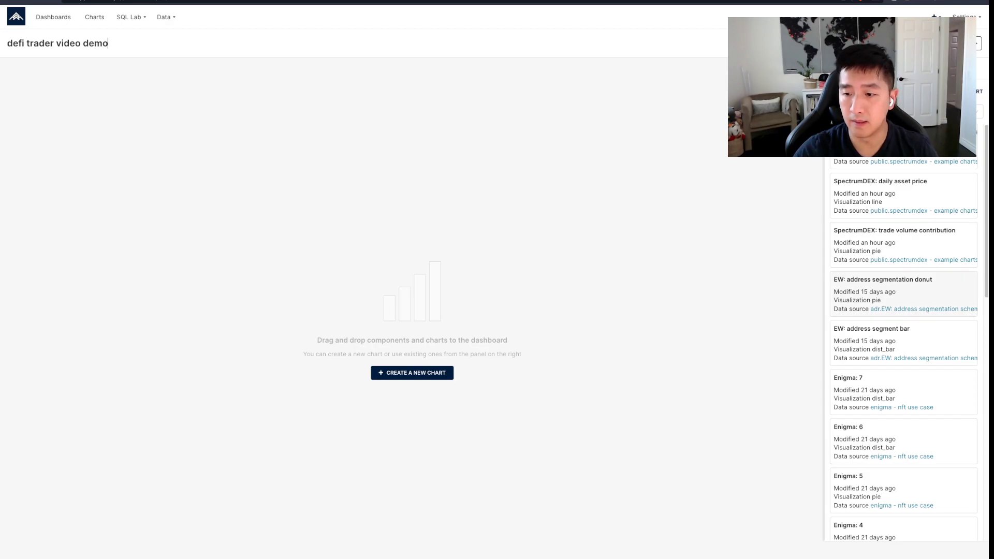
scroll(904, 310, down, 3)
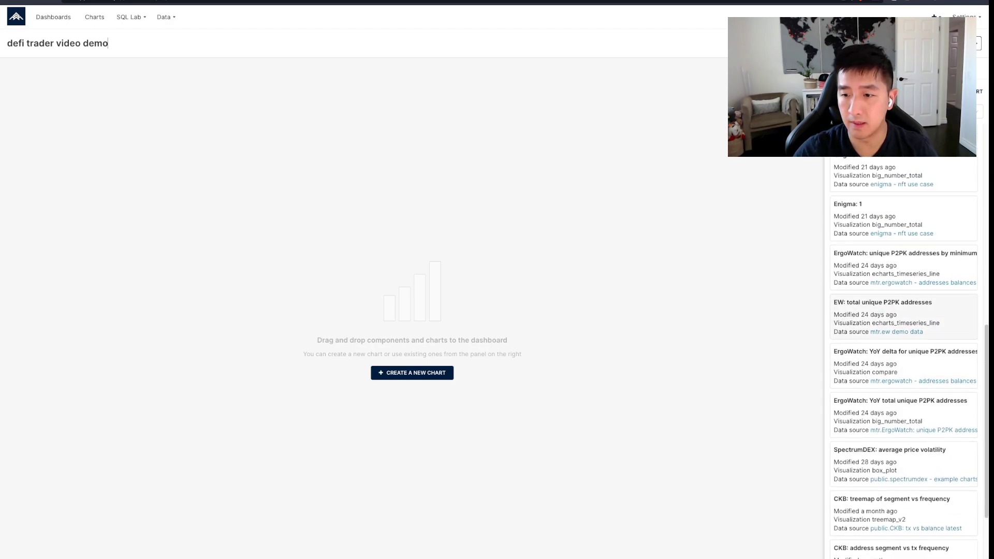
drag(903, 310, 243, 140)
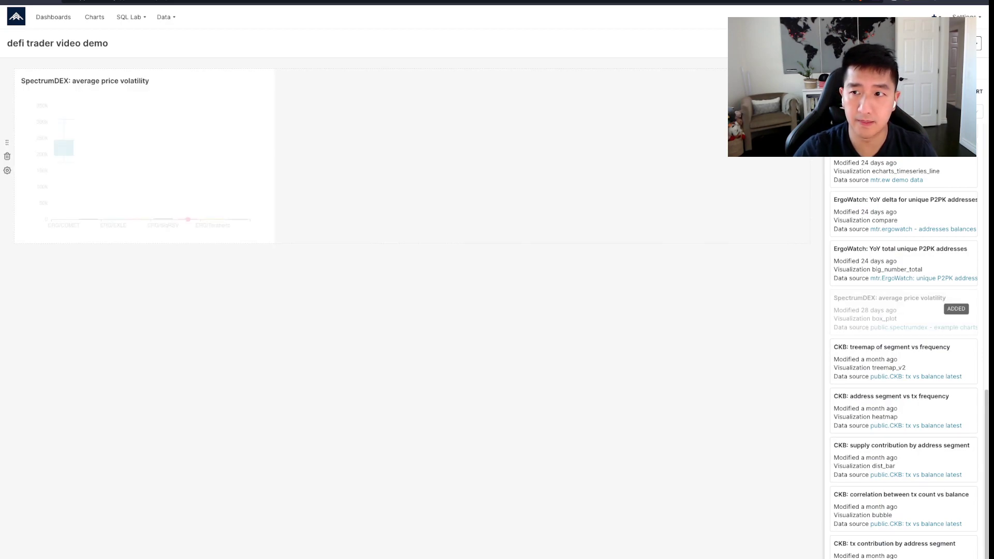
drag(272, 240, 810, 242)
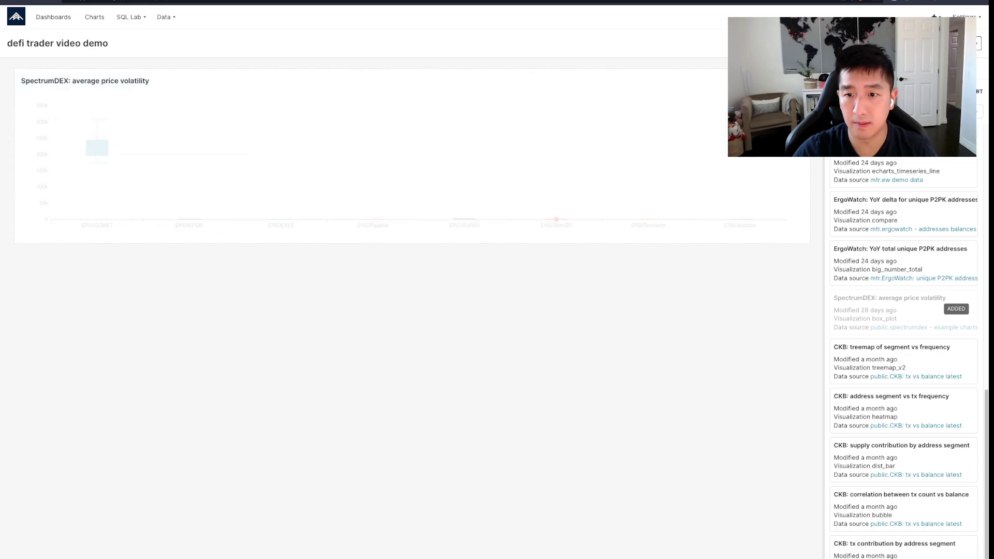
- Save the 'defi trader video demo' dashboard and inspect the box plot values
click(947, 44)
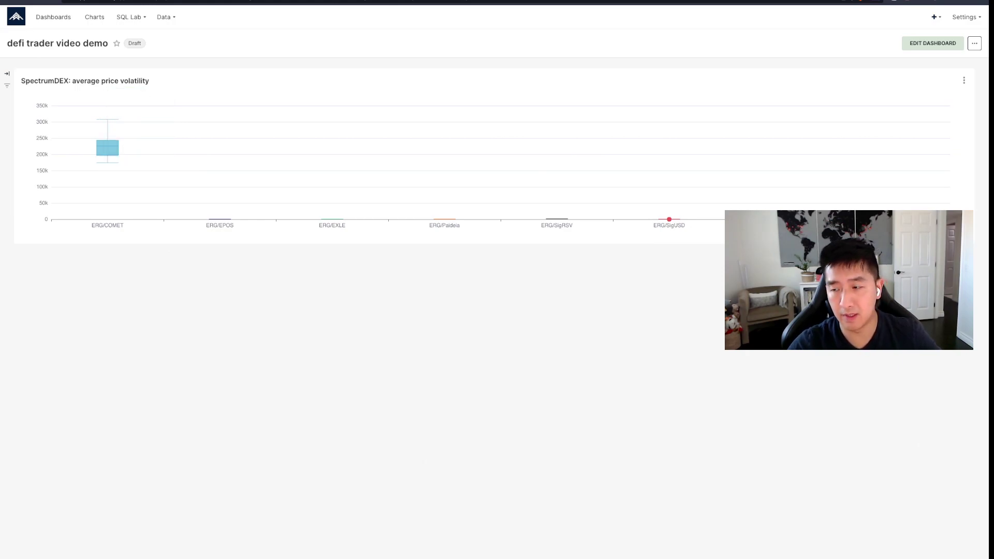
mouse_move(110, 149)
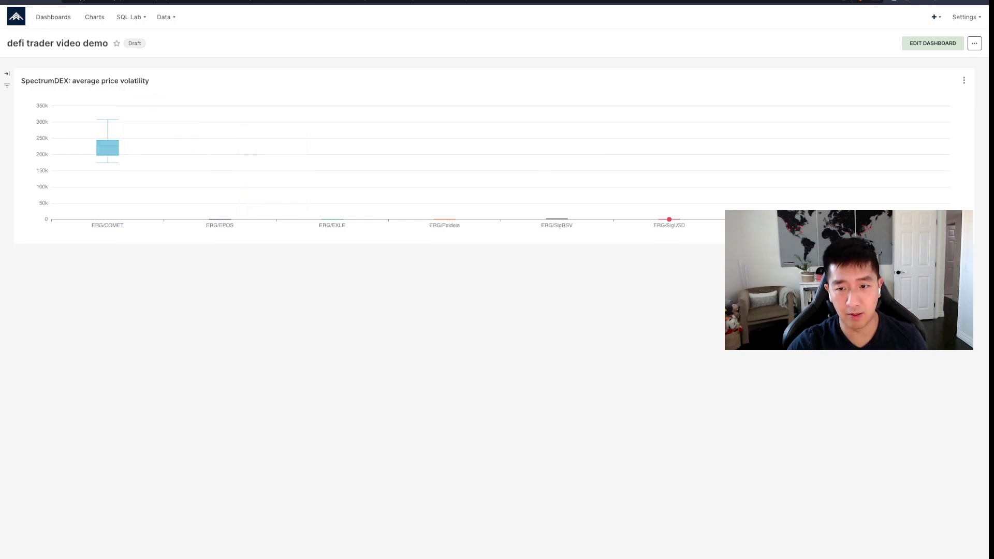
mouse_move(557, 219)
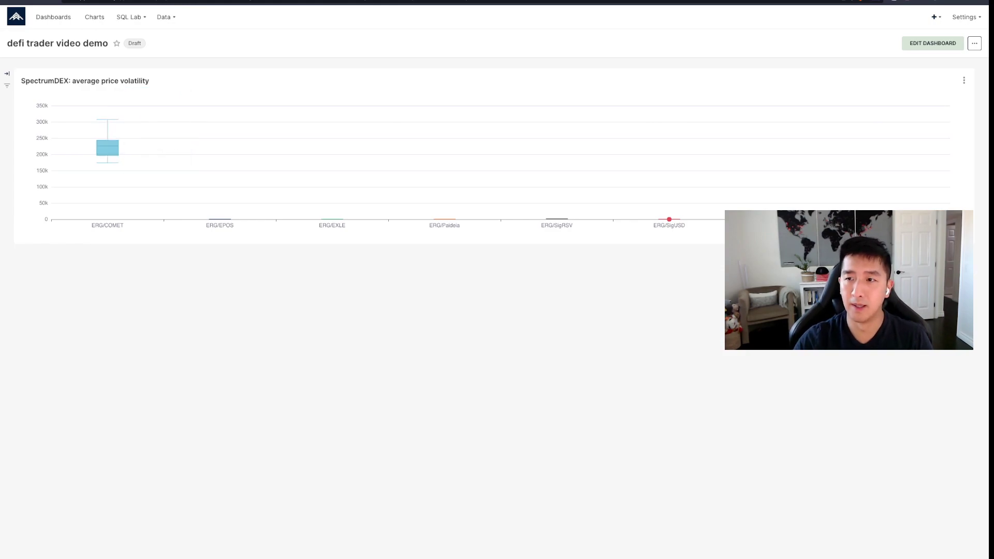
- Enter dashboard edit mode and add two empty rows below the existing chart
click(933, 44)
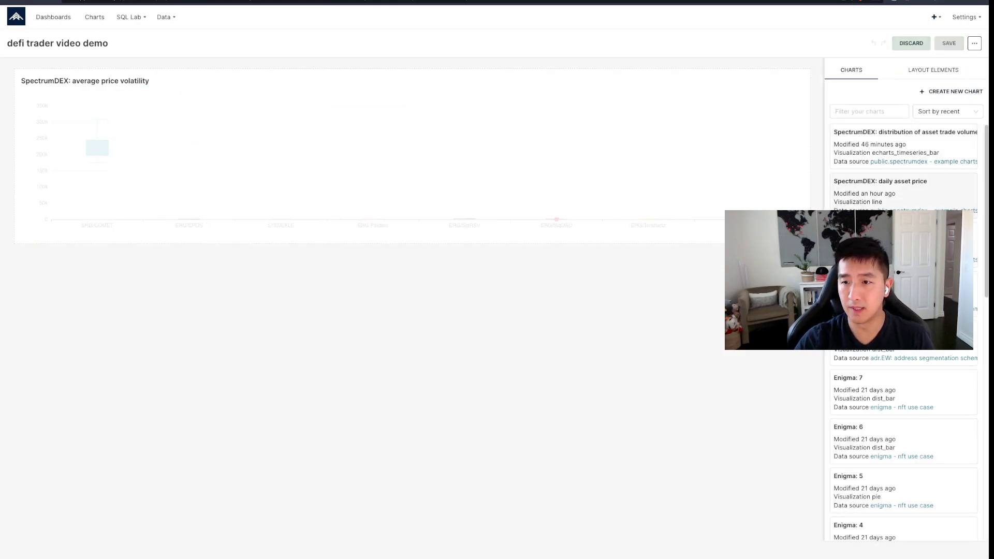
click(933, 70)
drag(862, 133, 408, 254)
drag(862, 133, 622, 294)
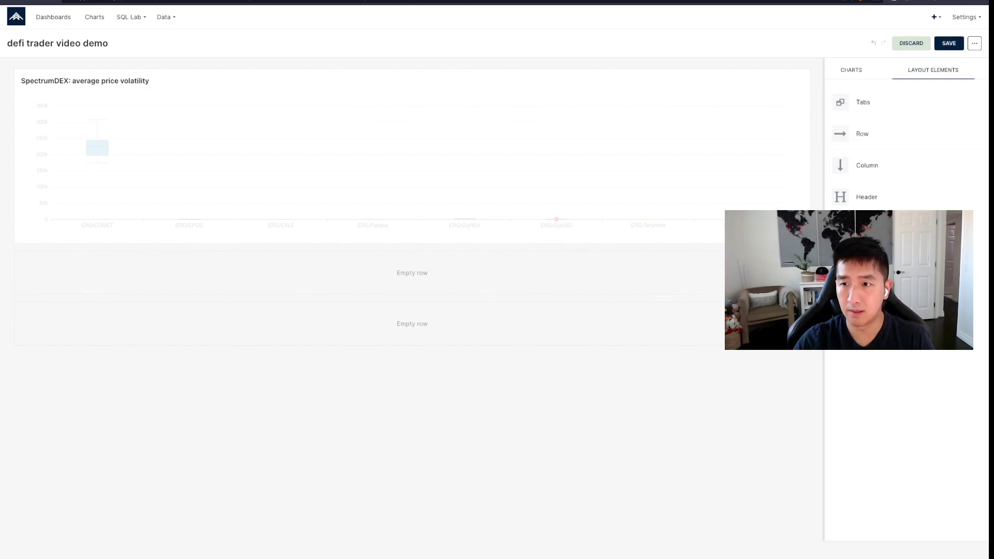
- Place the trade volume contribution donut and asset trade volume distribution chart side by side
click(851, 69)
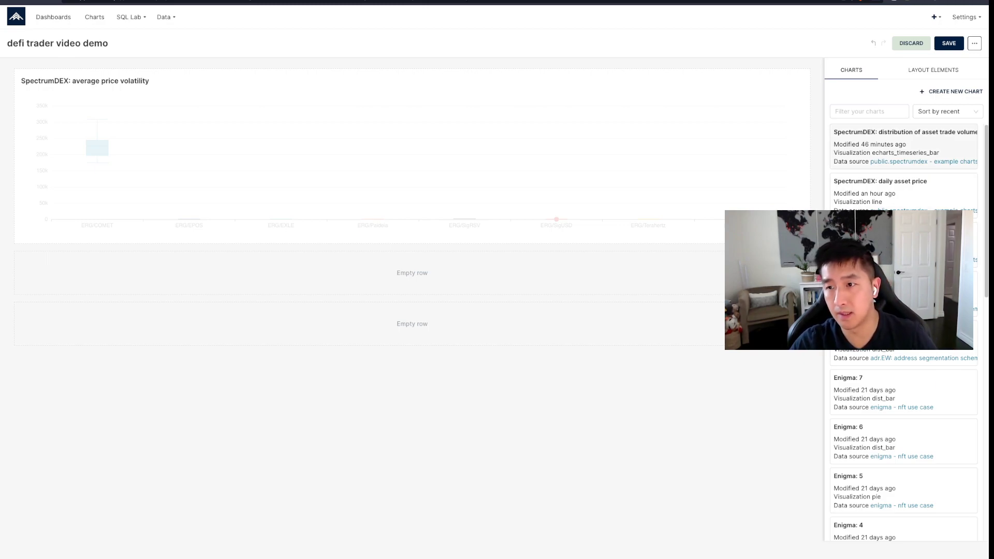
drag(880, 145, 356, 327)
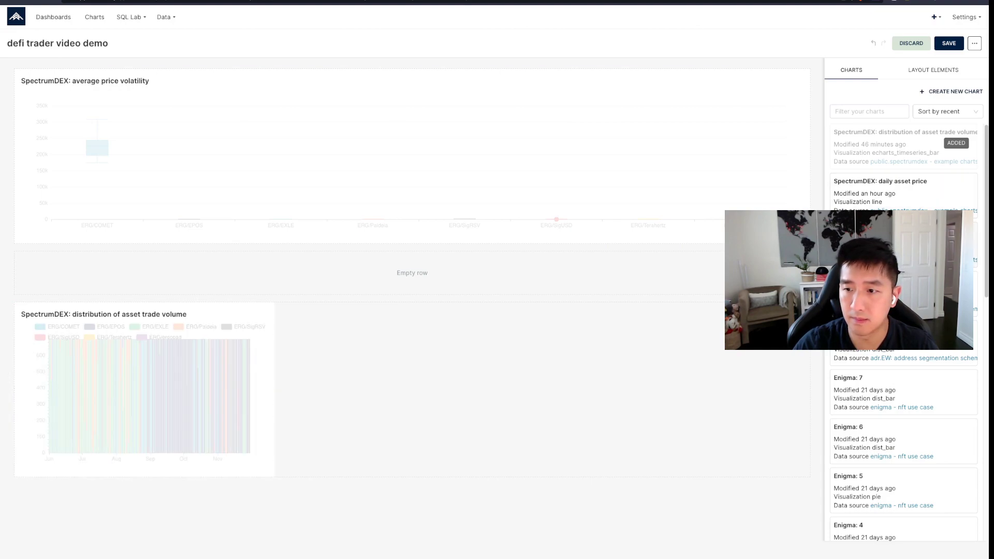
drag(885, 246, 598, 336)
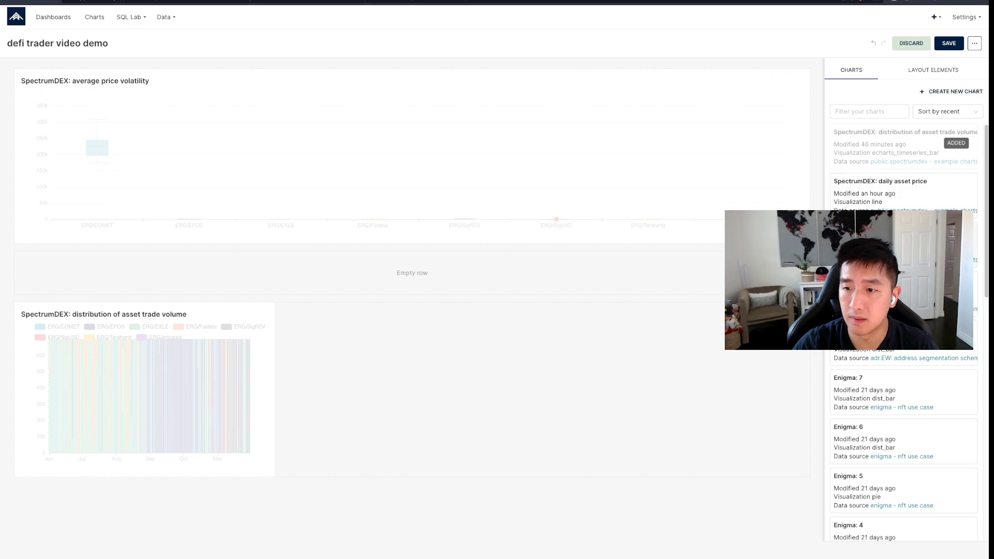
drag(885, 246, 438, 337)
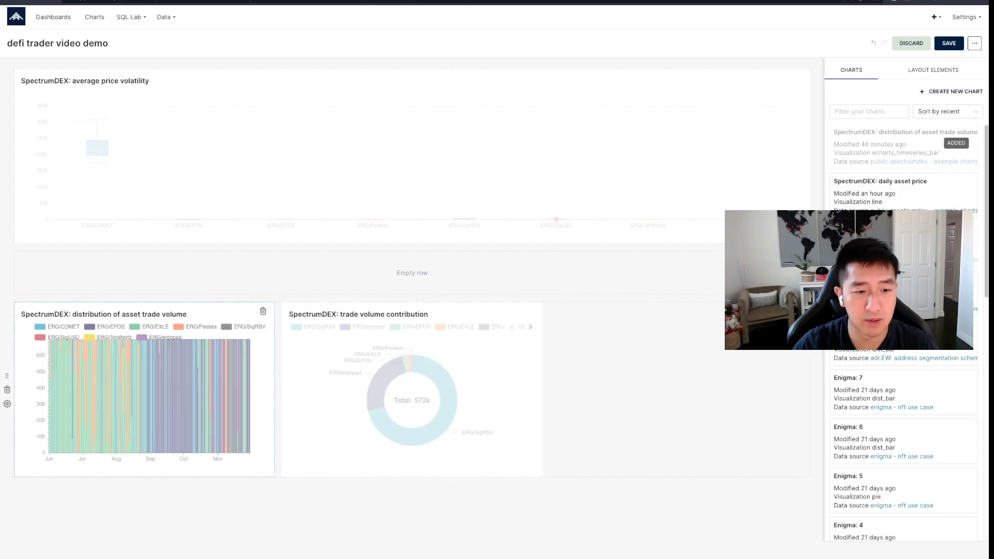
drag(212, 317, 601, 363)
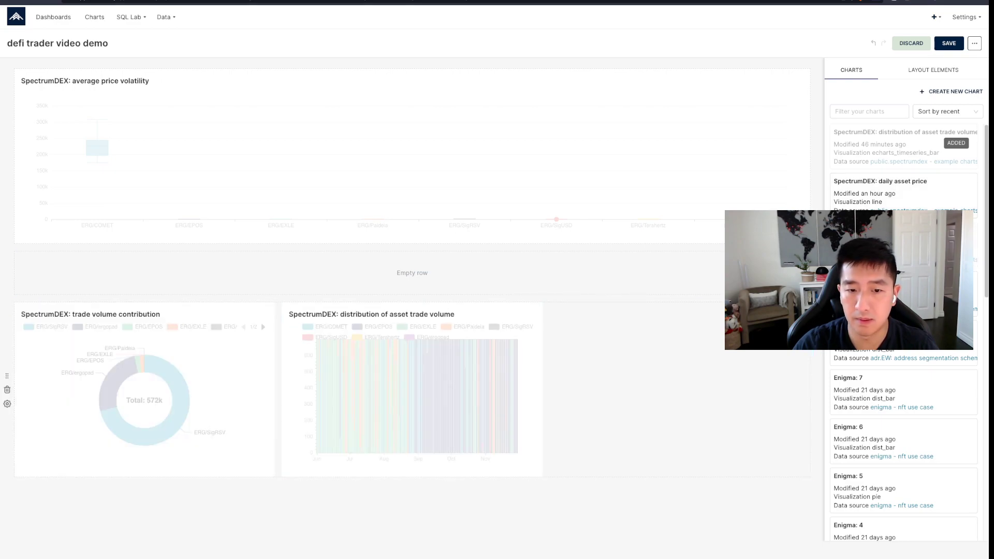
- Add daily asset price at full width and widen the two charts below it
drag(880, 187, 668, 264)
drag(273, 339, 799, 338)
drag(273, 497, 474, 521)
drag(736, 521, 803, 521)
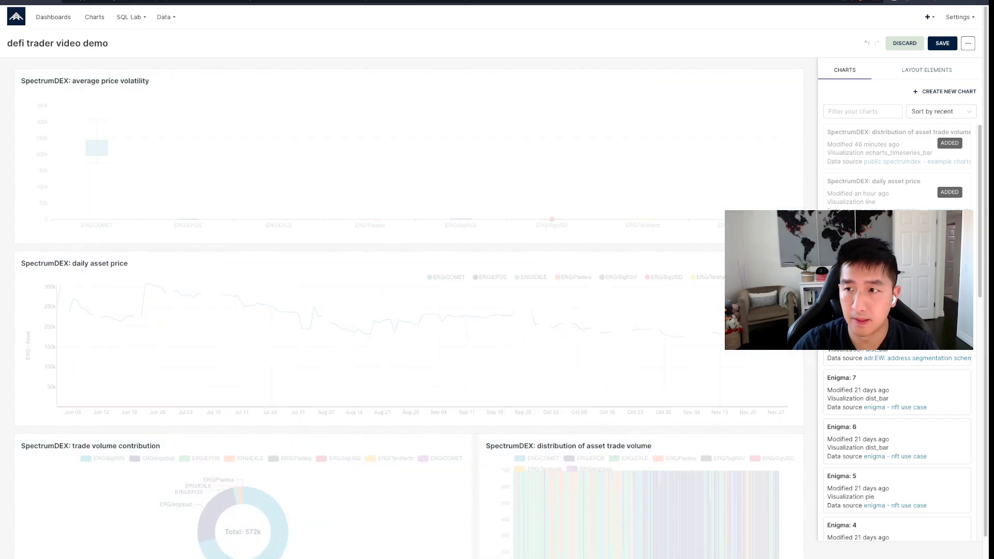
- Save the new dashboard layout and scroll through to check it
click(942, 43)
scroll(426, 252, down, 1)
scroll(401, 252, up, 1)
scroll(401, 289, up, 1)
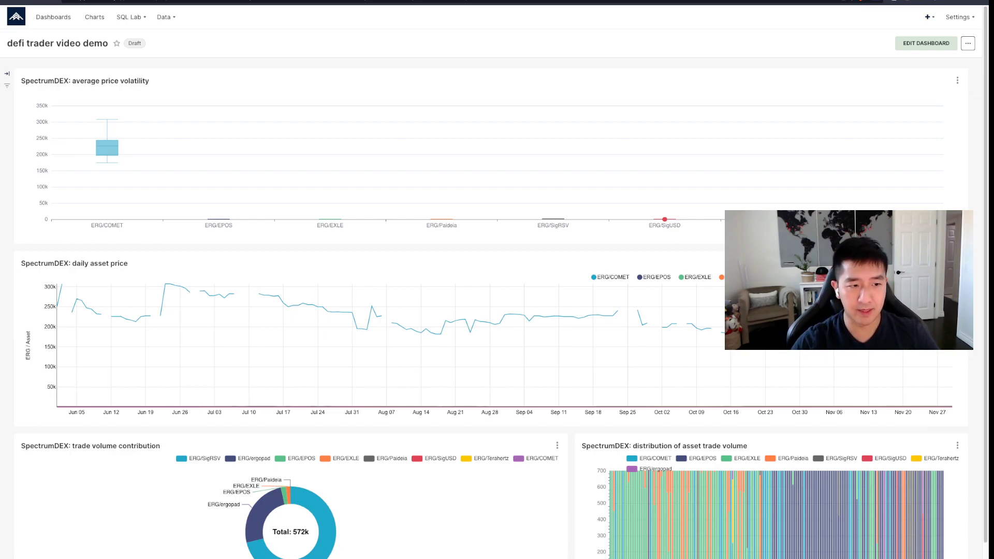
scroll(393, 290, down, 1)
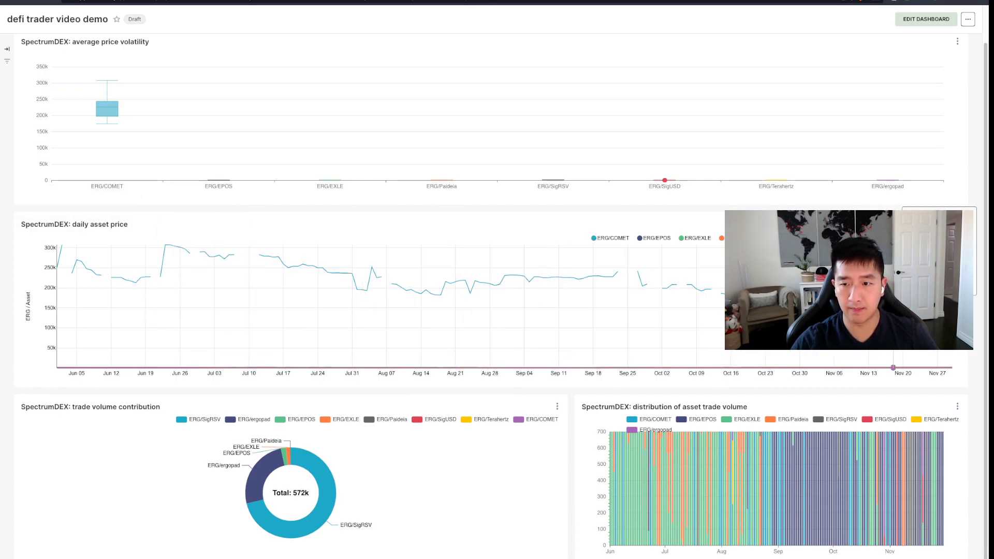
double_click(783, 238)
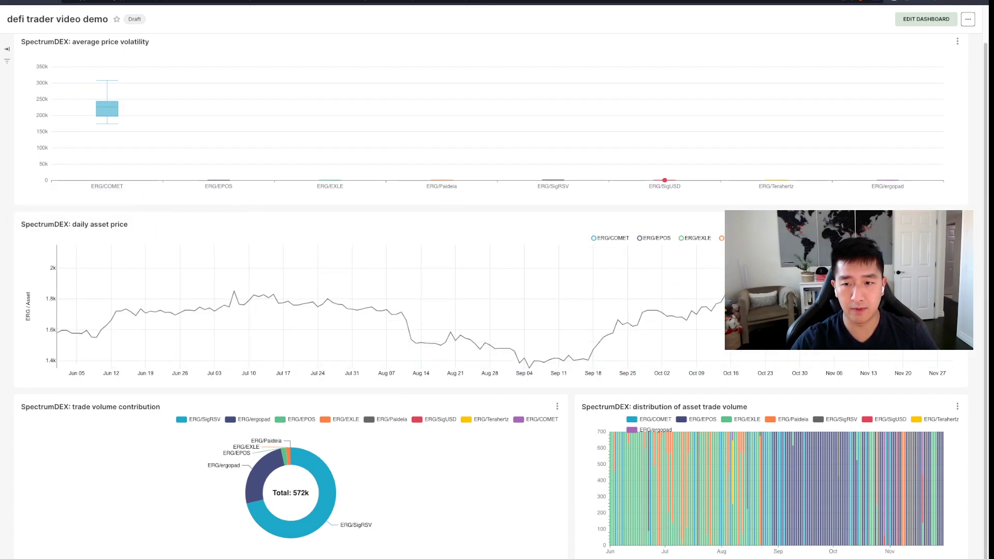
click(782, 238)
double_click(828, 238)
double_click(828, 239)
double_click(922, 238)
click(741, 238)
double_click(782, 239)
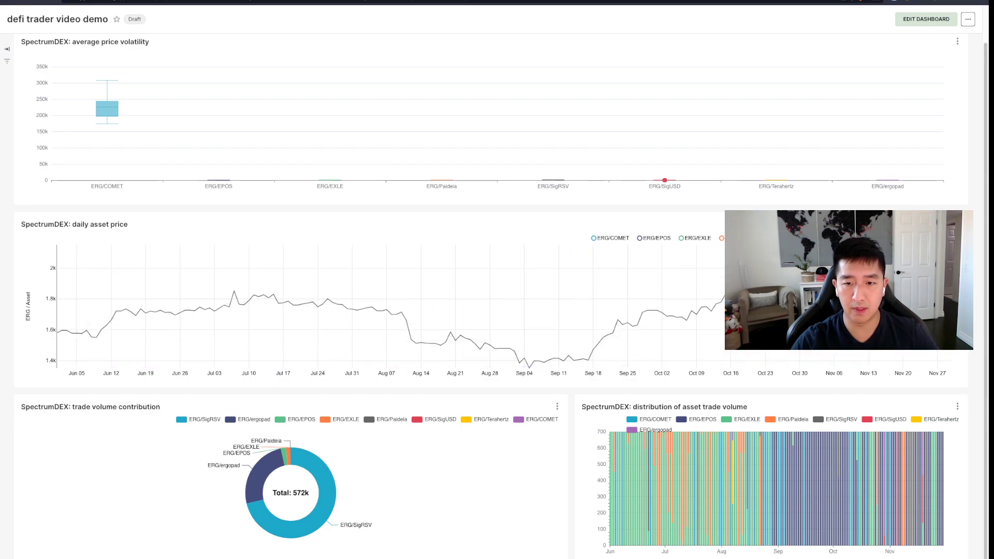
click(783, 238)
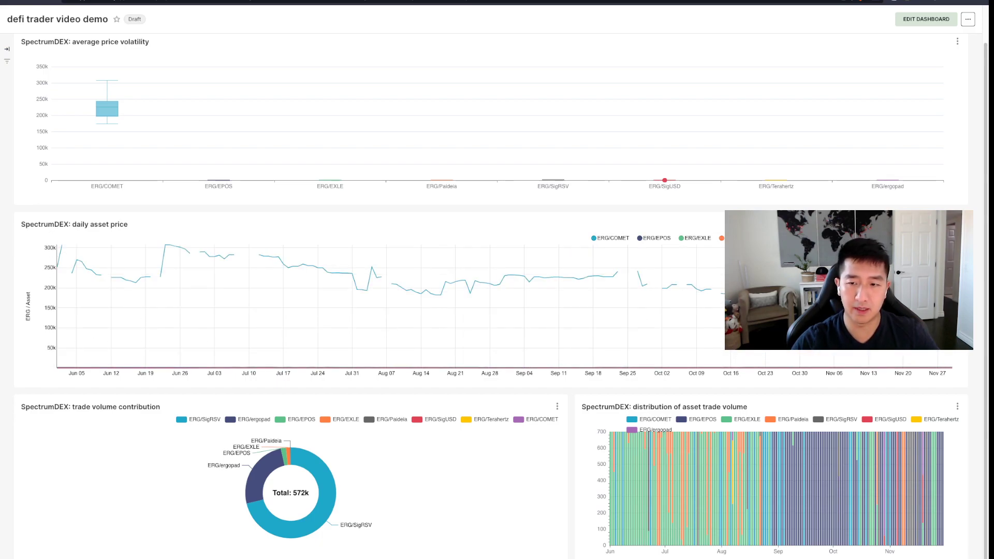
click(611, 238)
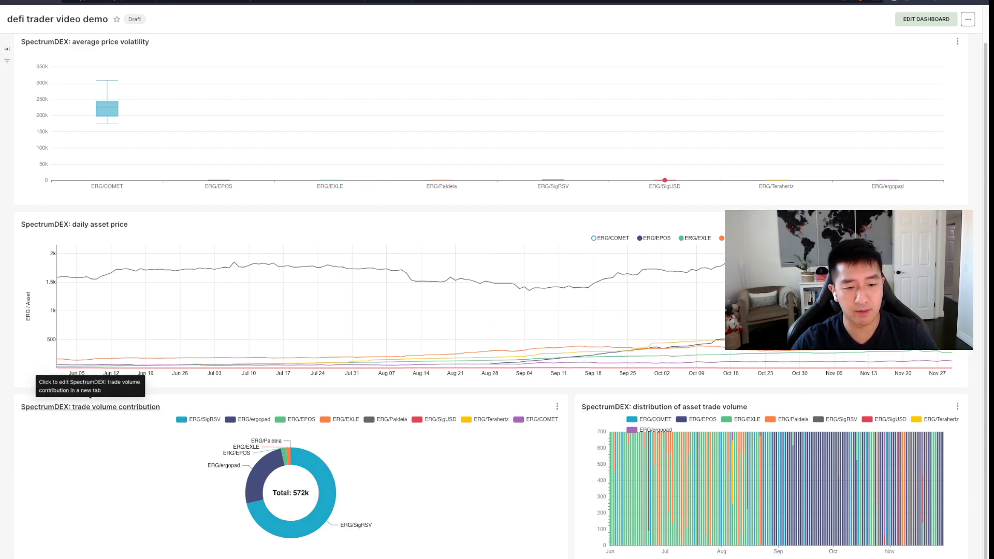
mouse_move(296, 524)
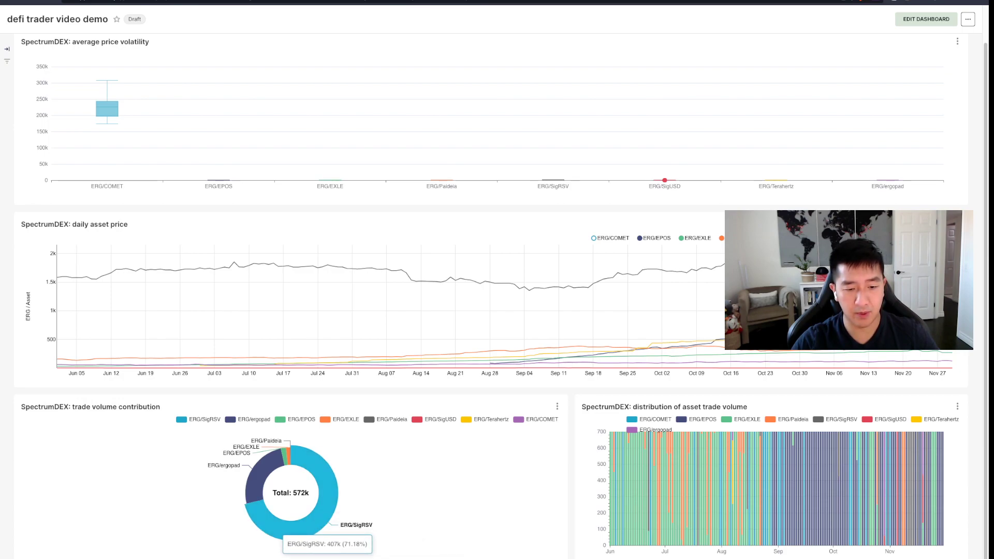
mouse_move(254, 489)
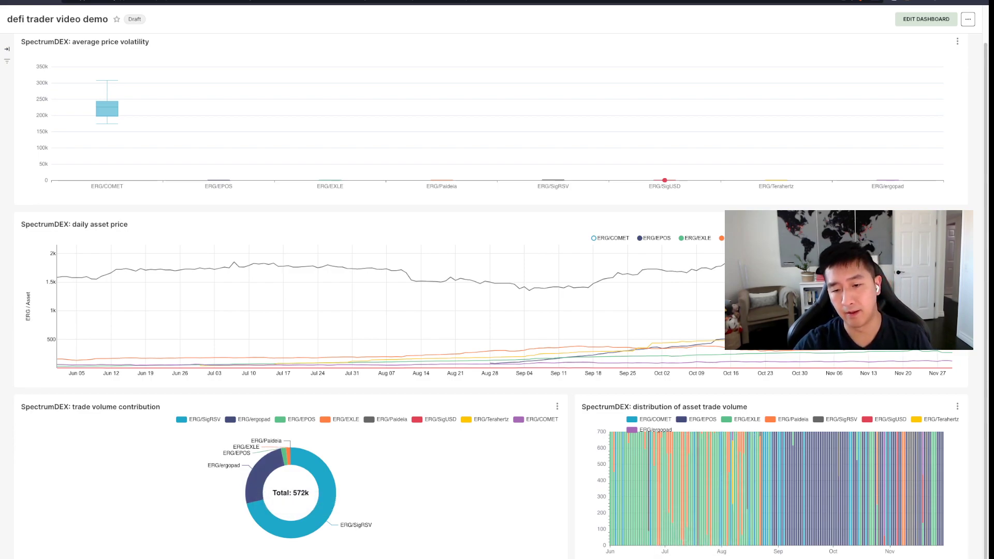
mouse_move(647, 507)
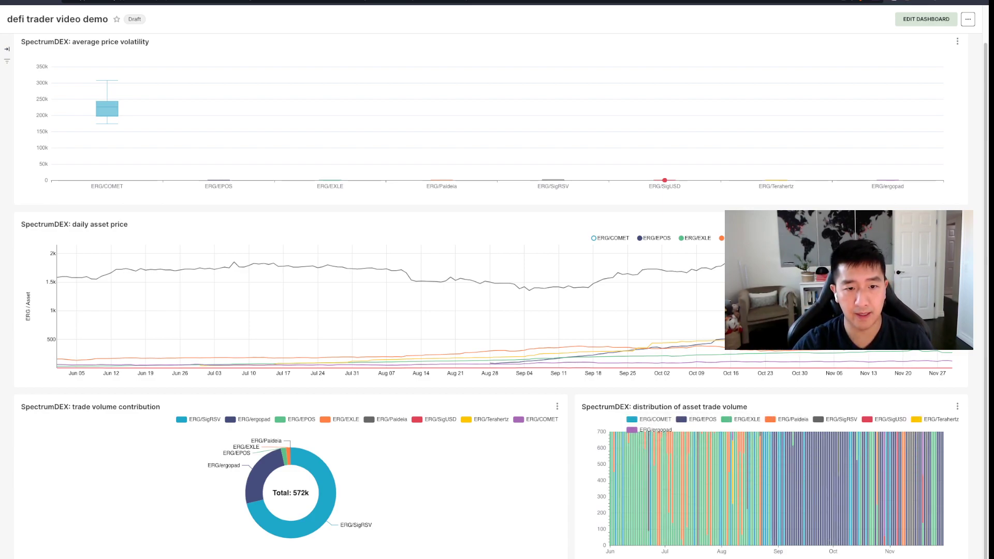
- Show, then hide again, the ERG/COMET line in the daily asset price legend
scroll(497, 295, up, 1)
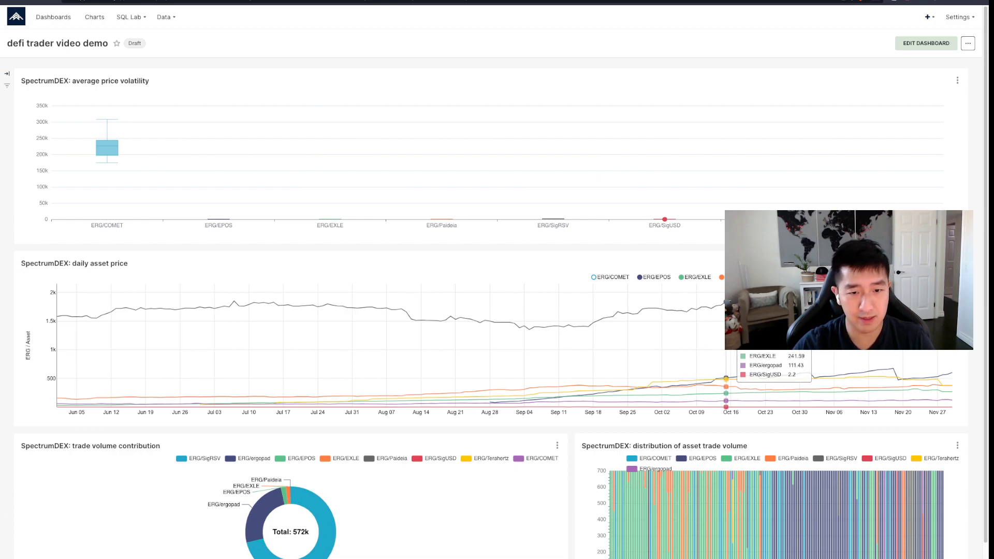
click(610, 277)
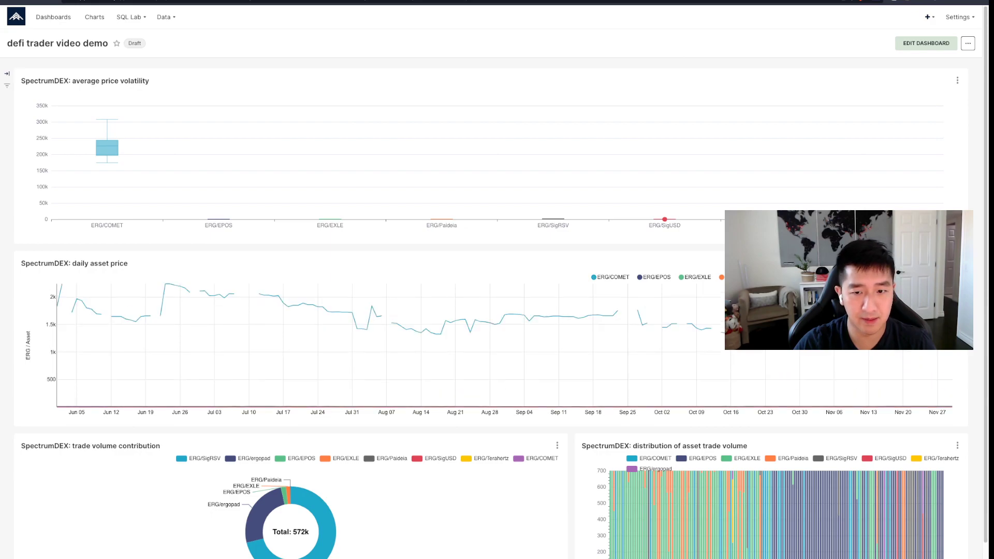
click(610, 277)
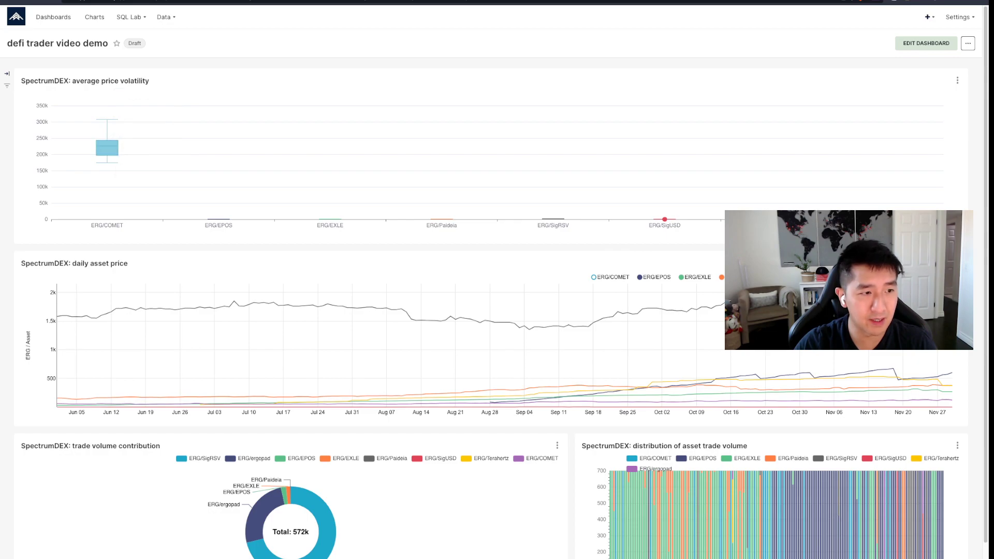
- Hide ERG/COMET in the volume contribution donut; keep its distribution-chart bars visible
scroll(523, 311, down, 1)
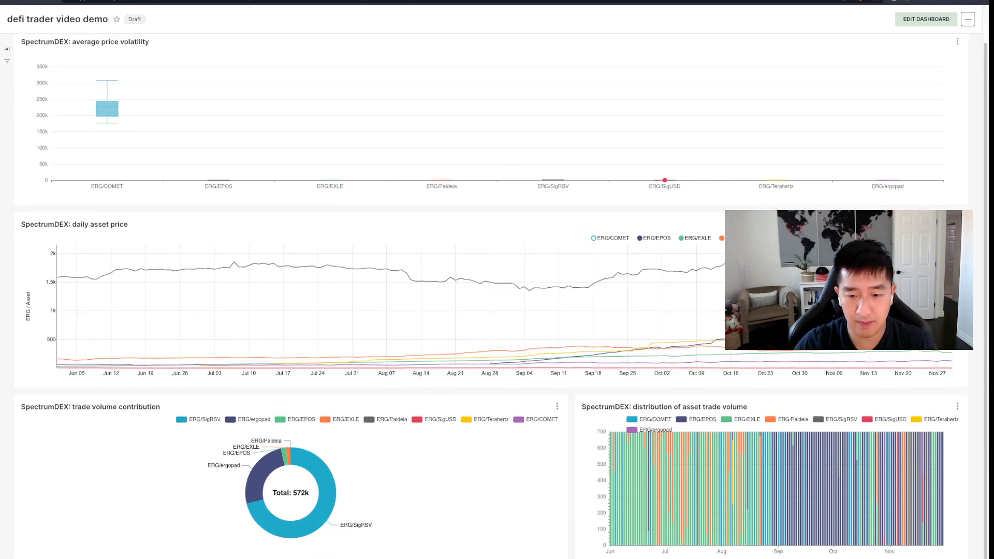
click(541, 419)
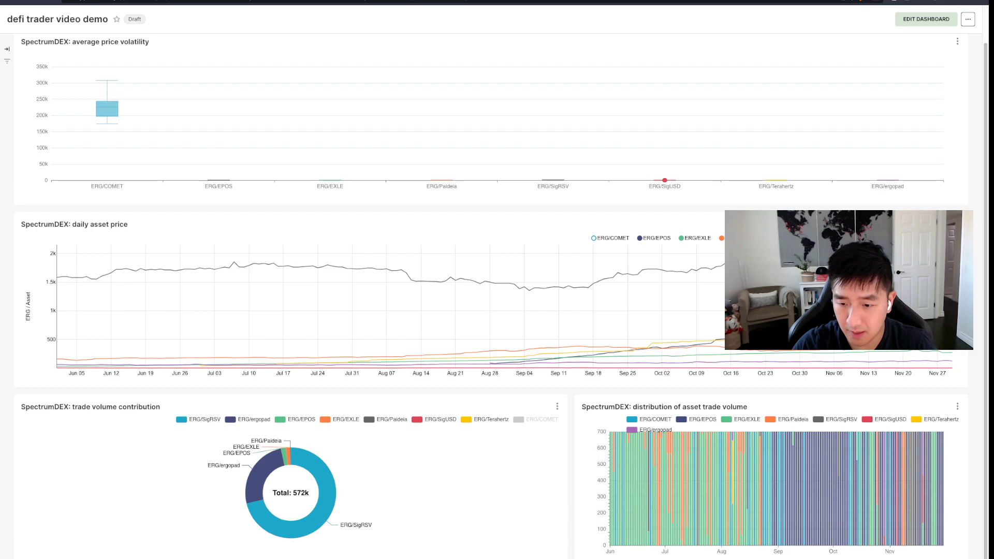
click(649, 420)
click(649, 419)
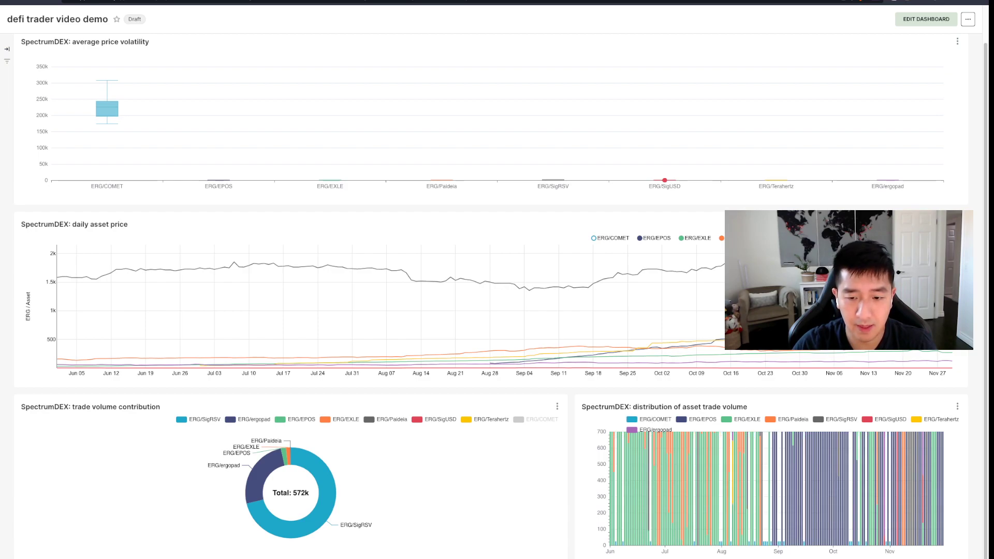
scroll(649, 419, up, 1)
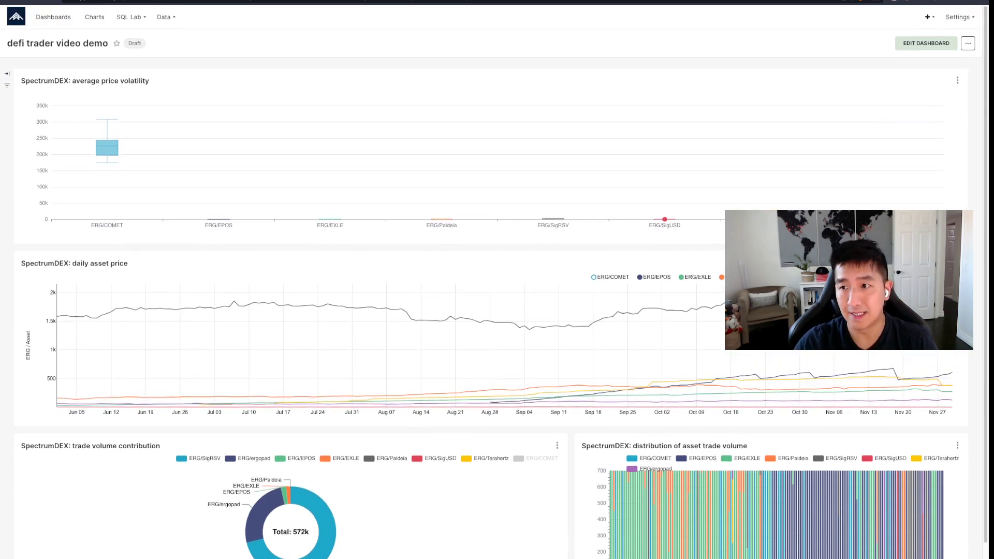
scroll(897, 363, down, 1)
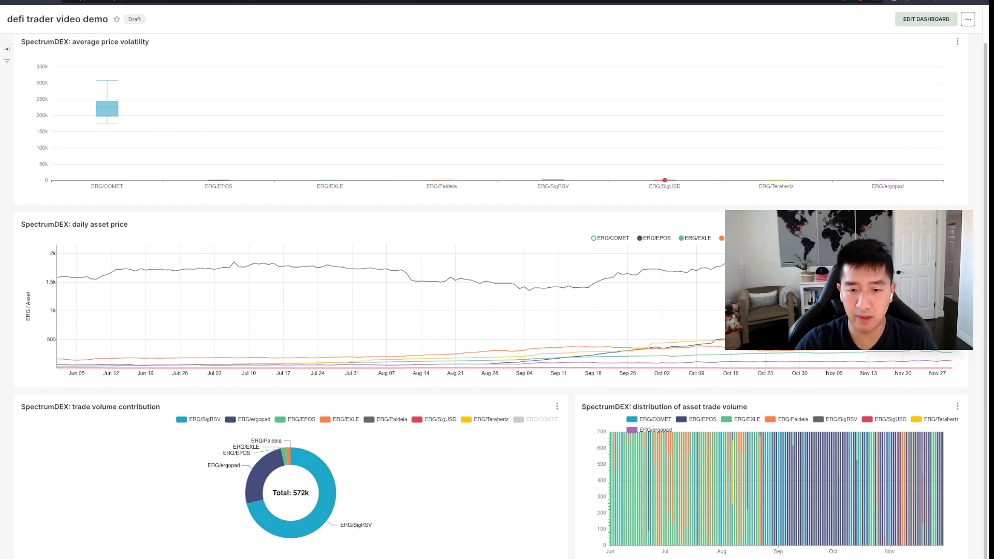
click(917, 301)
drag(607, 142, 456, 142)
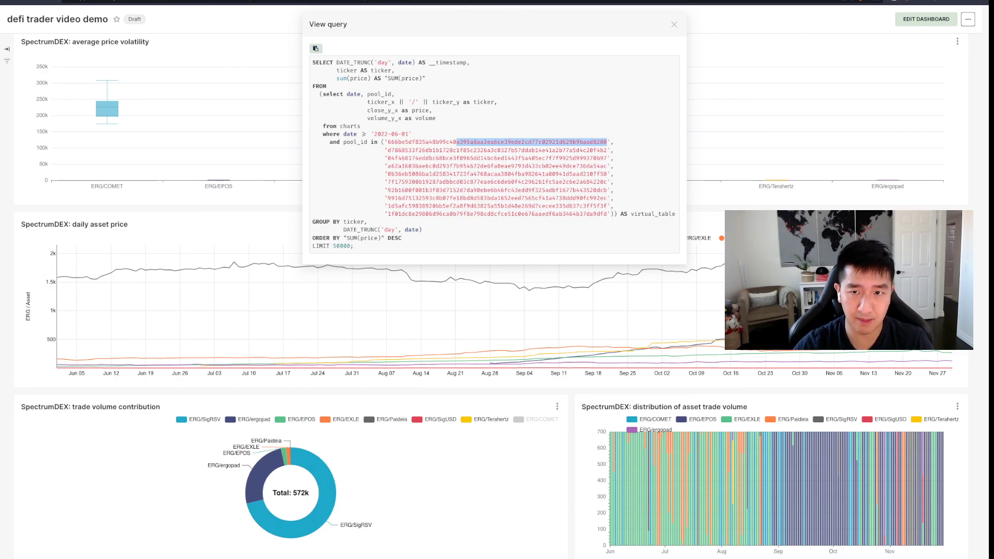
key(Escape)
scroll(494, 281, up, 1)
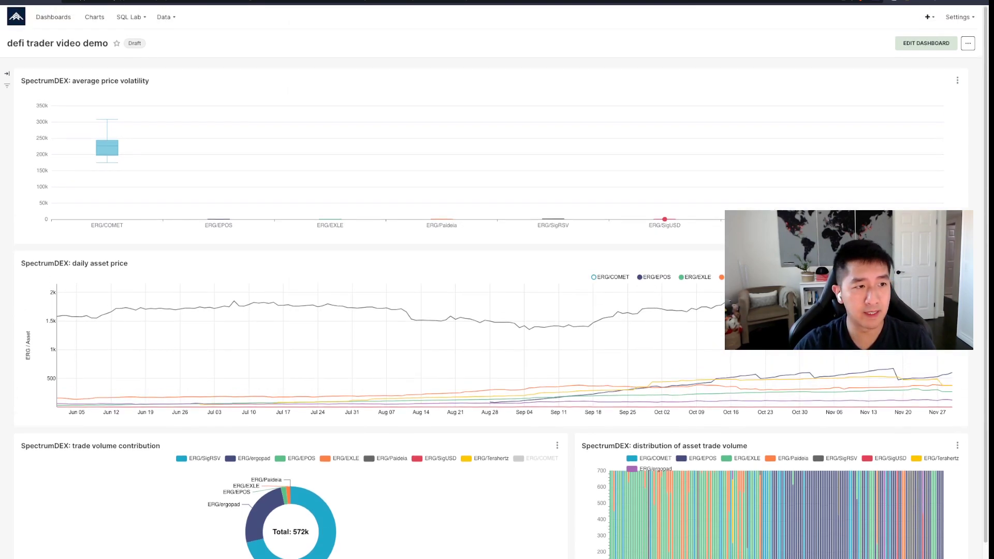
- Start a new dashboard filter from the Filters panel and name it 'select ticker'
click(7, 74)
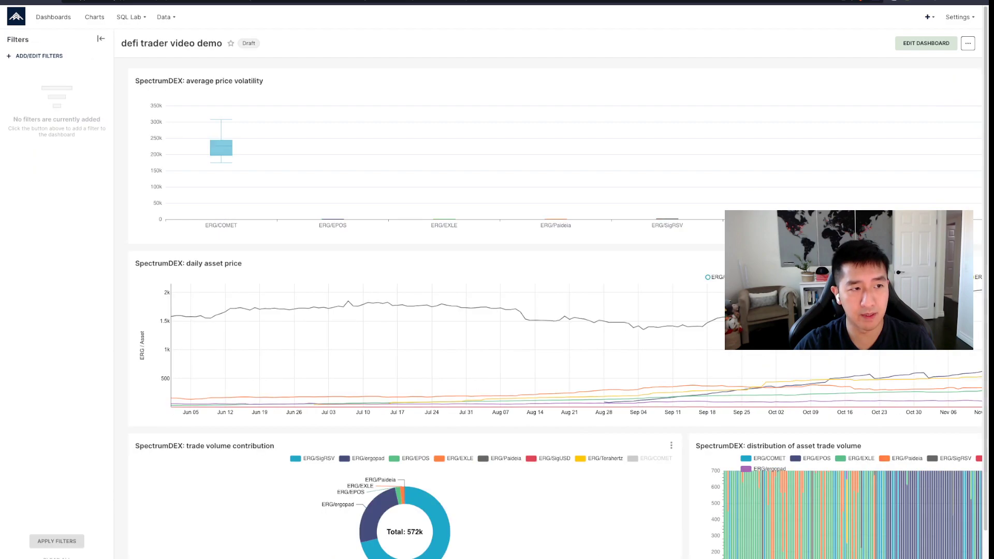
click(38, 56)
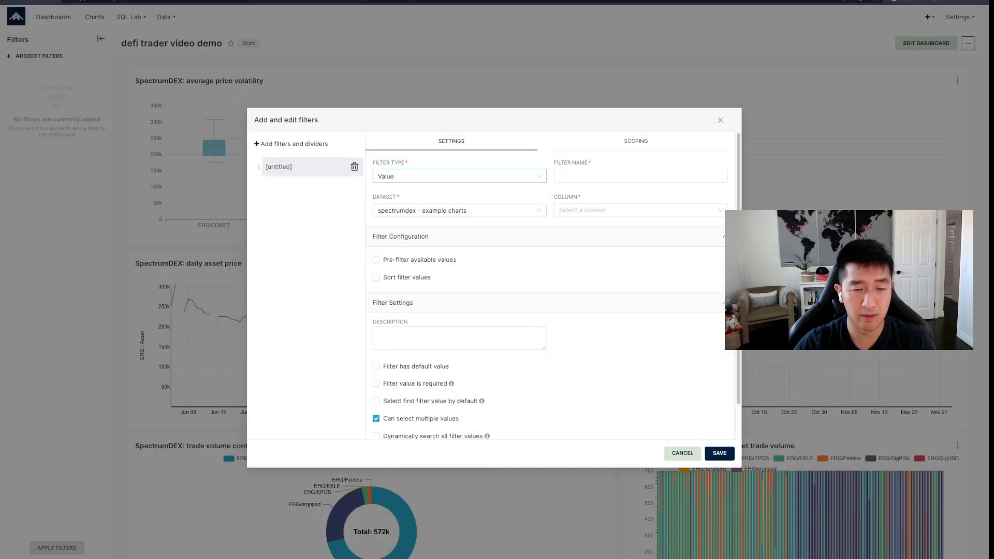
click(640, 176)
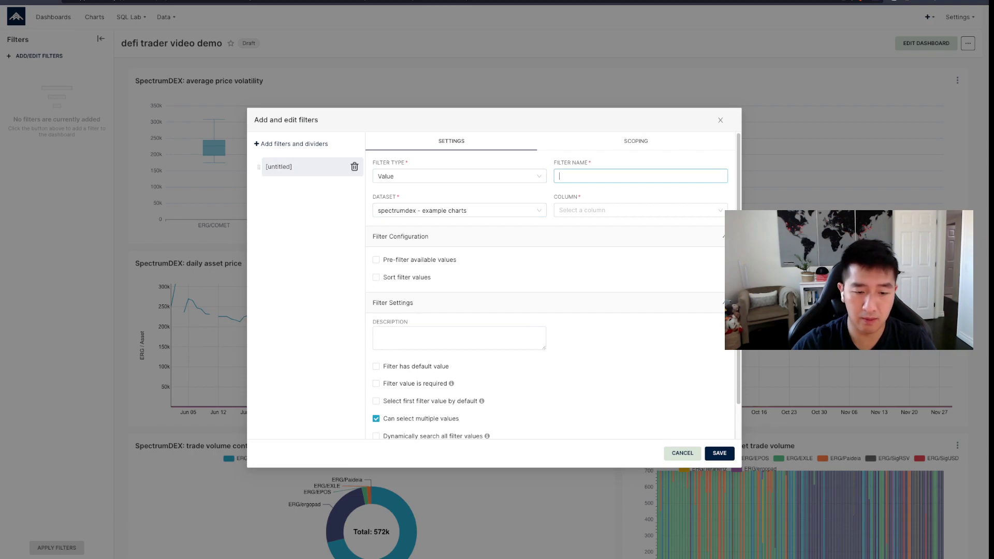
text(se)
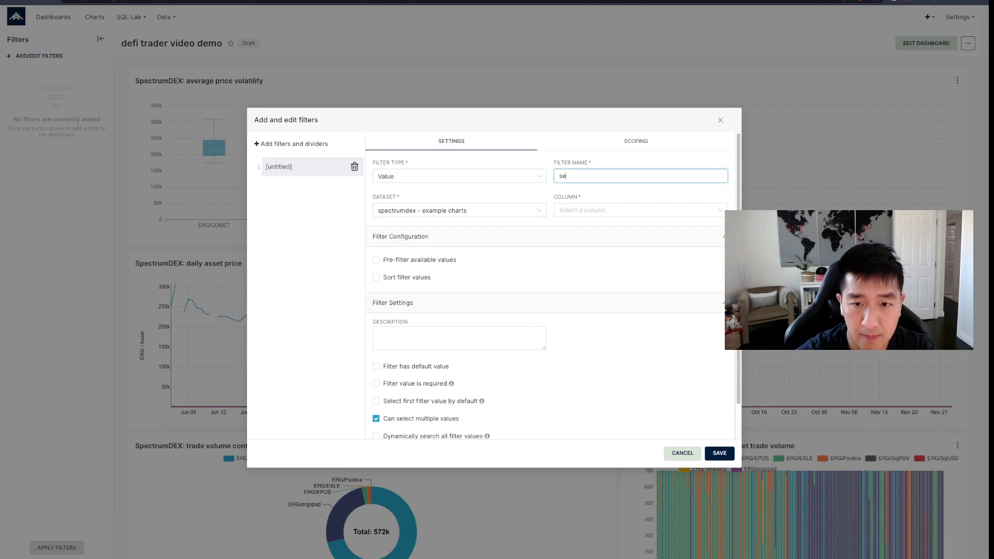
click(640, 176)
text(lect ticker)
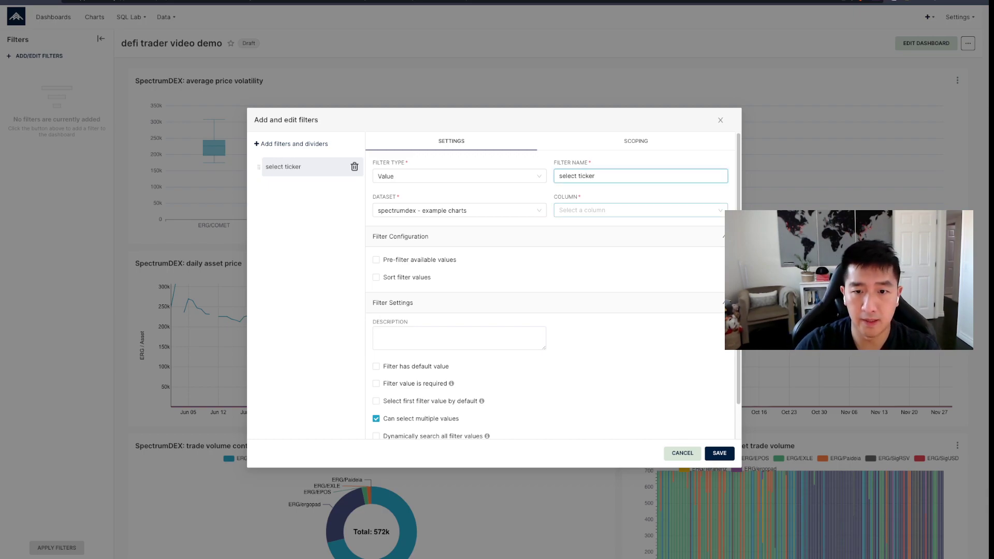
- Set the filter's column to ticker and save it
click(640, 211)
click(641, 255)
scroll(551, 285, down, 2)
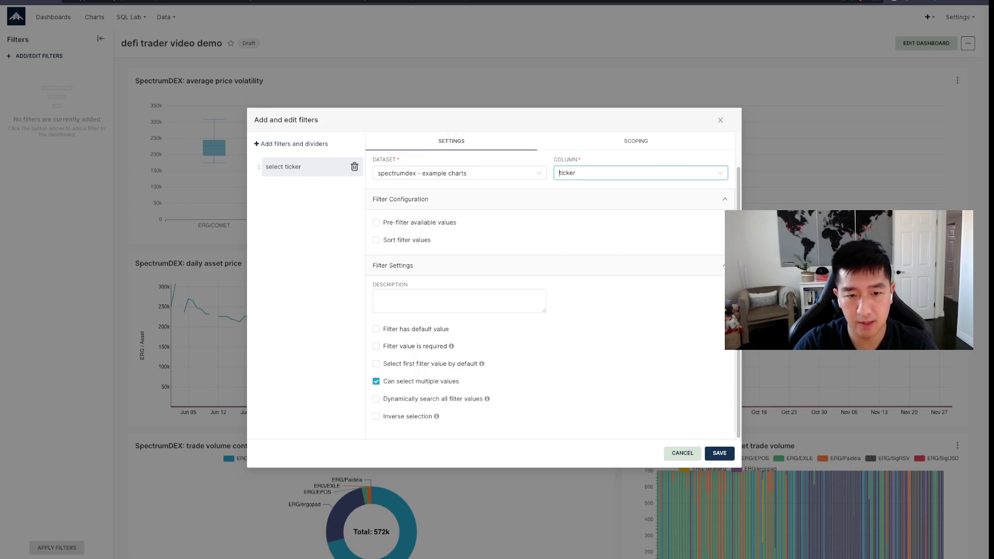
click(720, 453)
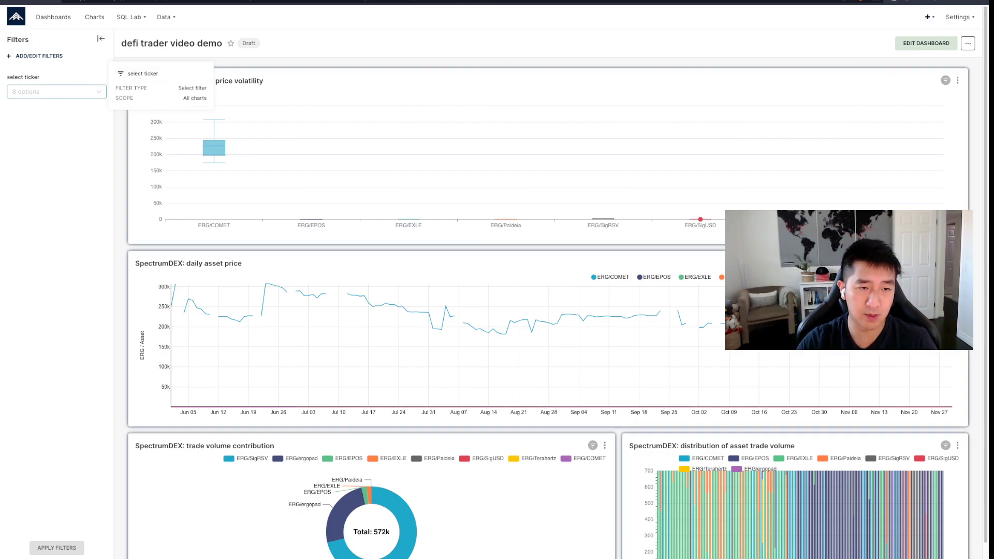
- Select ERG/EPOS, ergopad, EXLE, Paideia, SigRSV, SigUSD and Terahertz, leaving out ERG/COMET
click(57, 92)
click(31, 109)
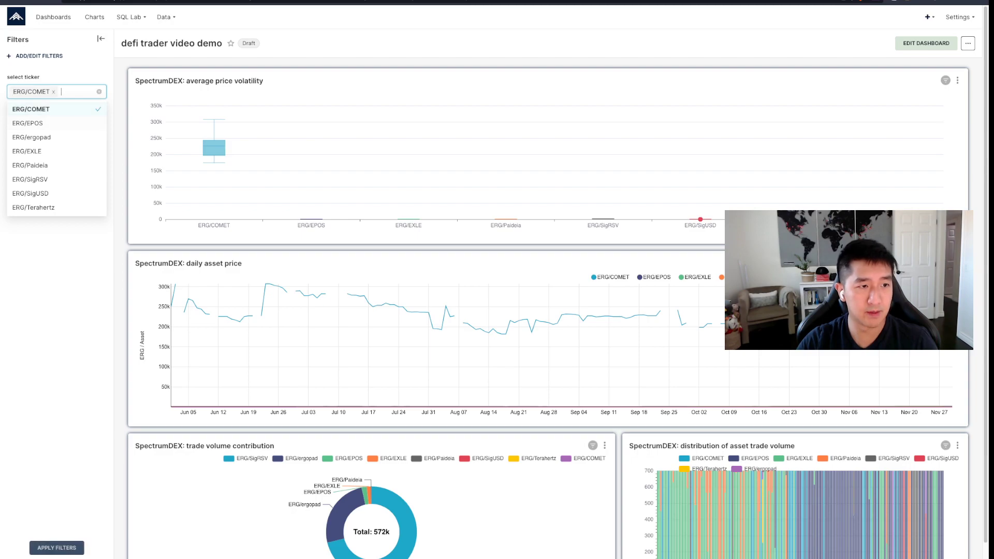
click(31, 123)
click(31, 121)
click(31, 137)
click(31, 163)
click(31, 190)
click(31, 216)
click(31, 242)
click(31, 257)
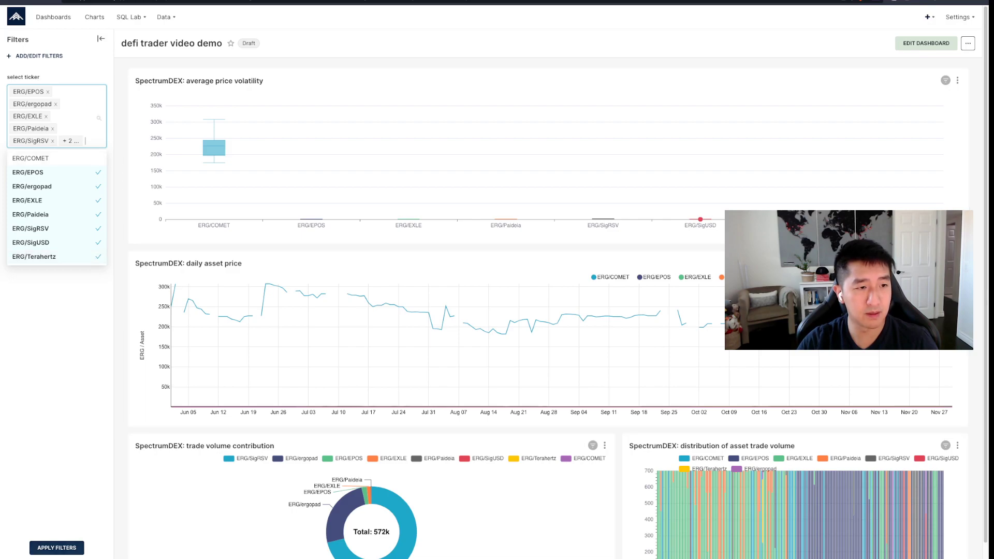
- Apply the seven-ticker filter to all dashboard charts
click(57, 548)
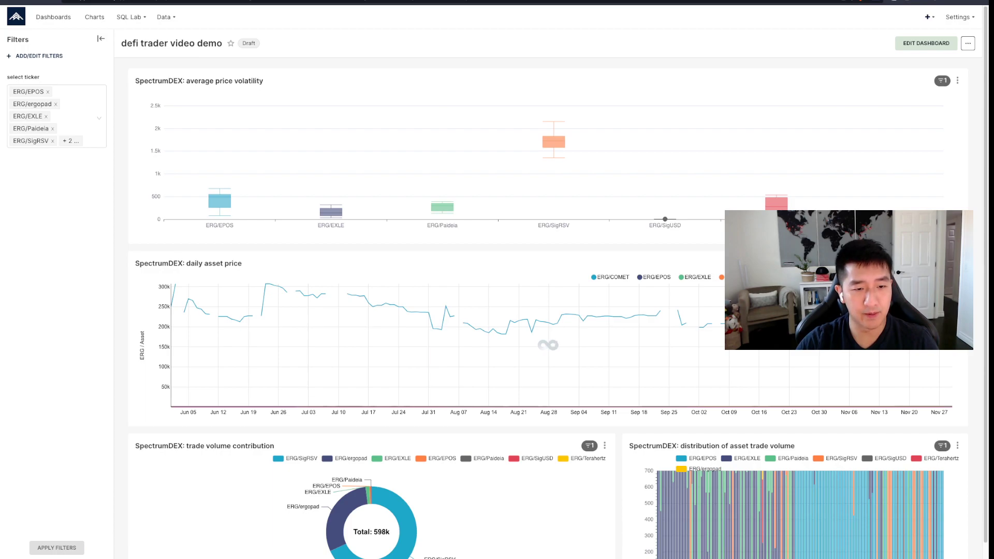
scroll(497, 290, down, 1)
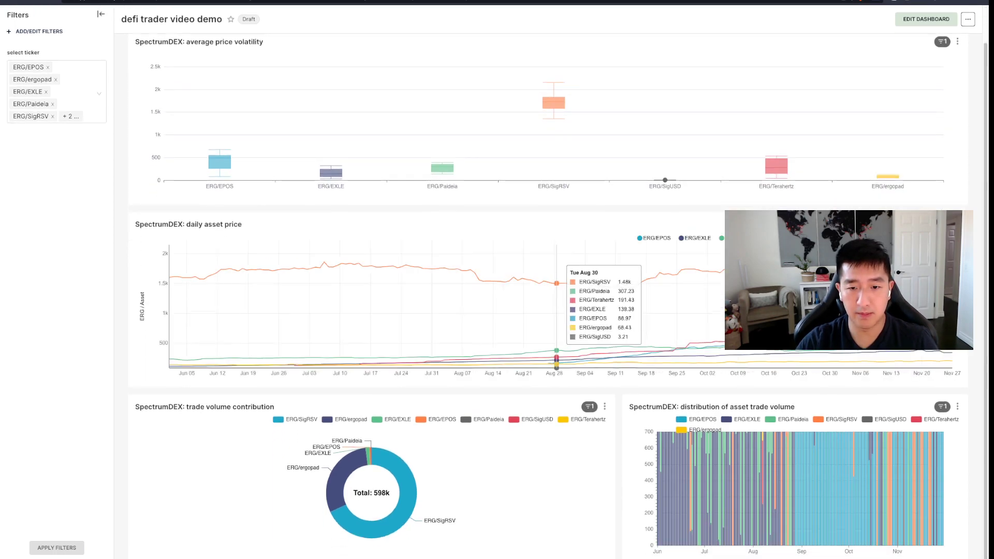
scroll(645, 311, up, 1)
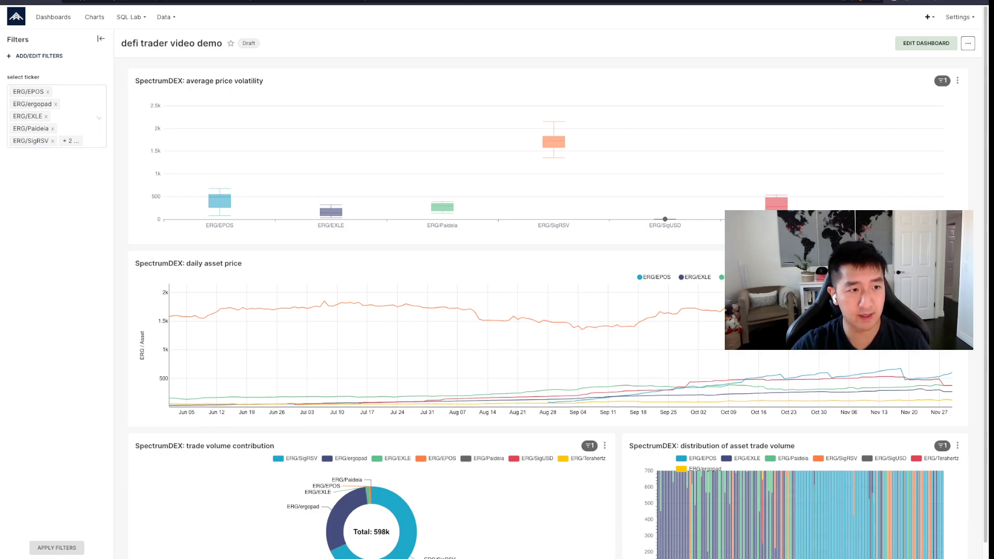
- Clear the ticker selections and apply ERG/Paideia as the only filtered ticker
click(77, 117)
click(99, 117)
click(77, 92)
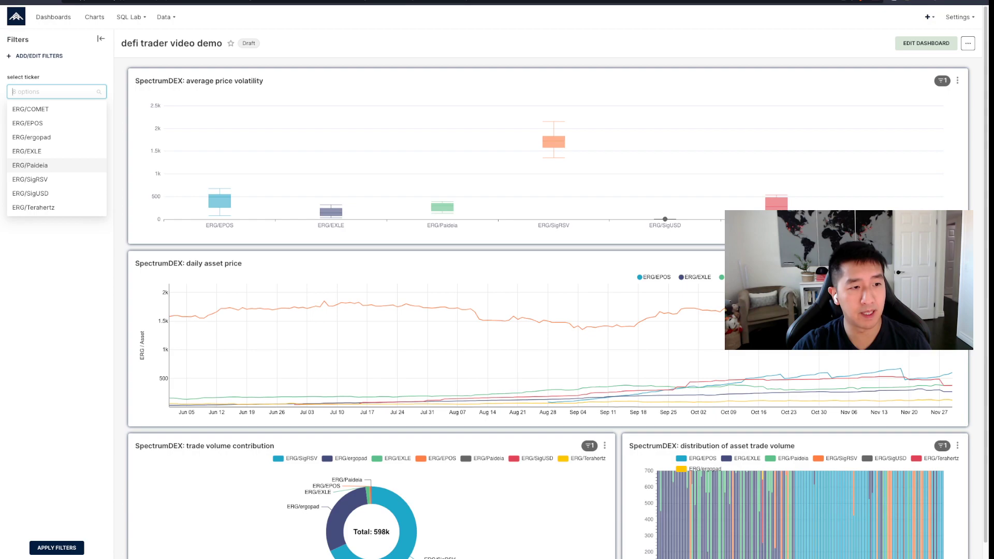
click(30, 165)
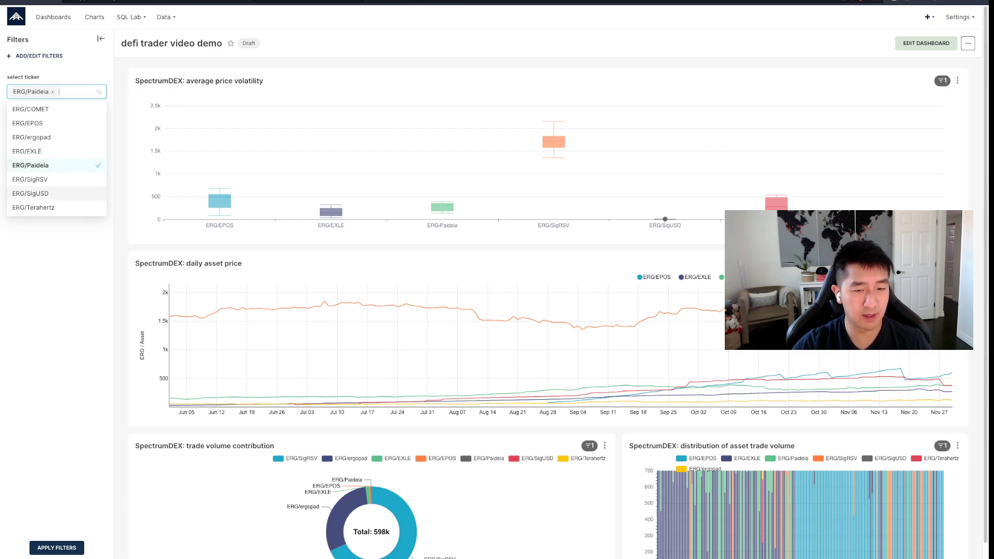
click(56, 548)
mouse_move(546, 182)
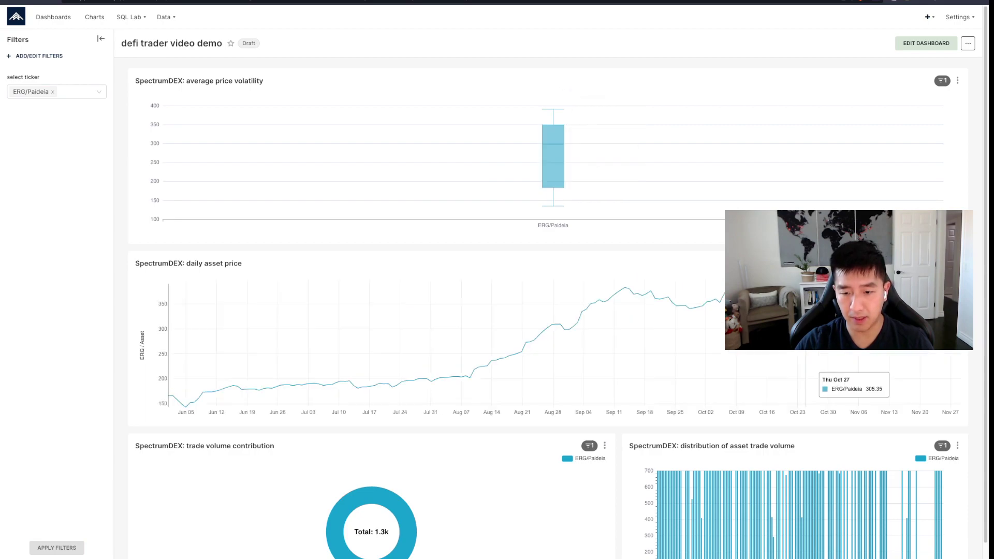
scroll(838, 507, down, 1)
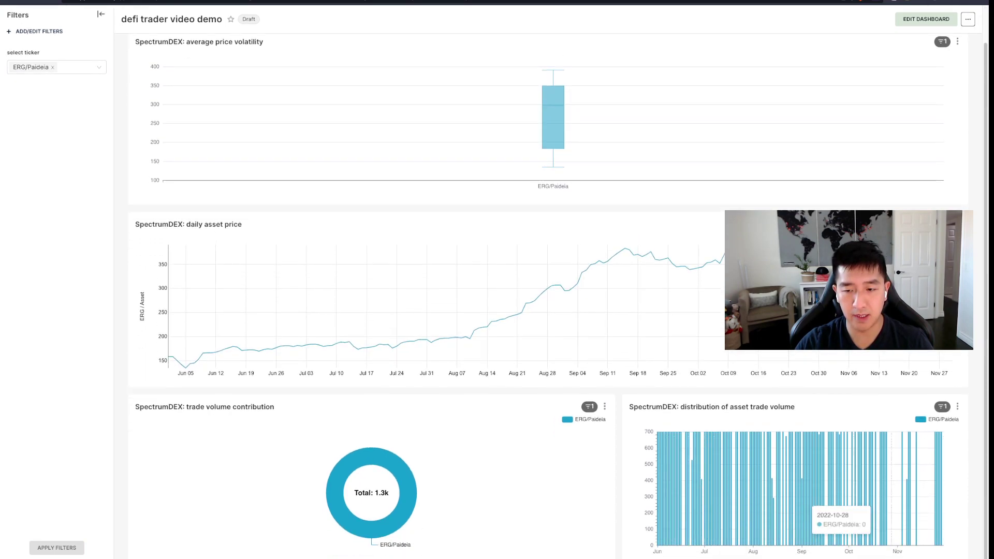